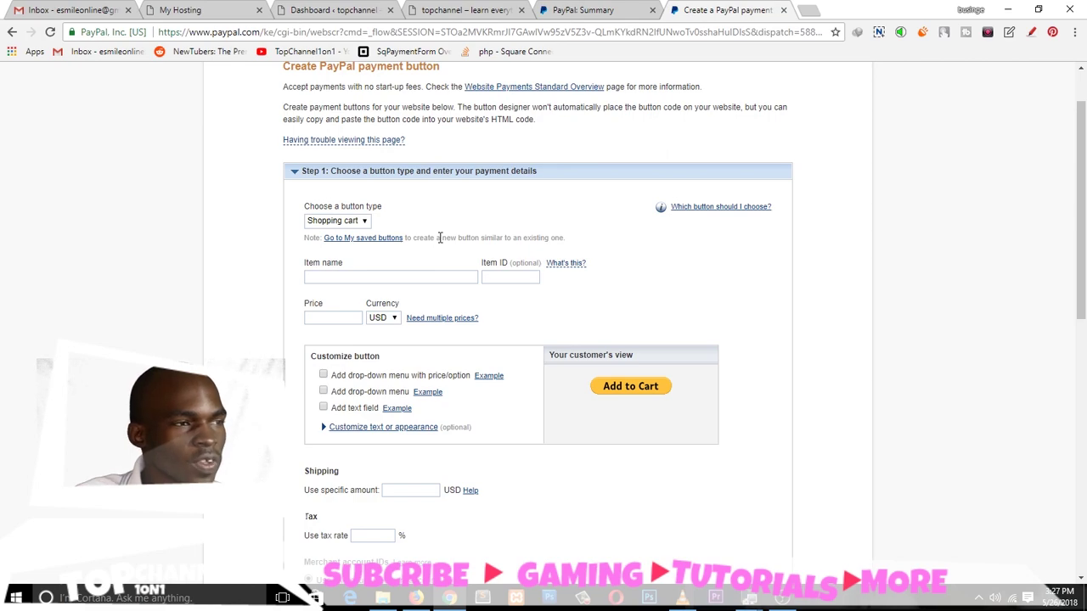
- Set up a Buy Now button for the item "ebook payment" with a price of 10
{"action": "left_click", "coordinate": [358, 220]}
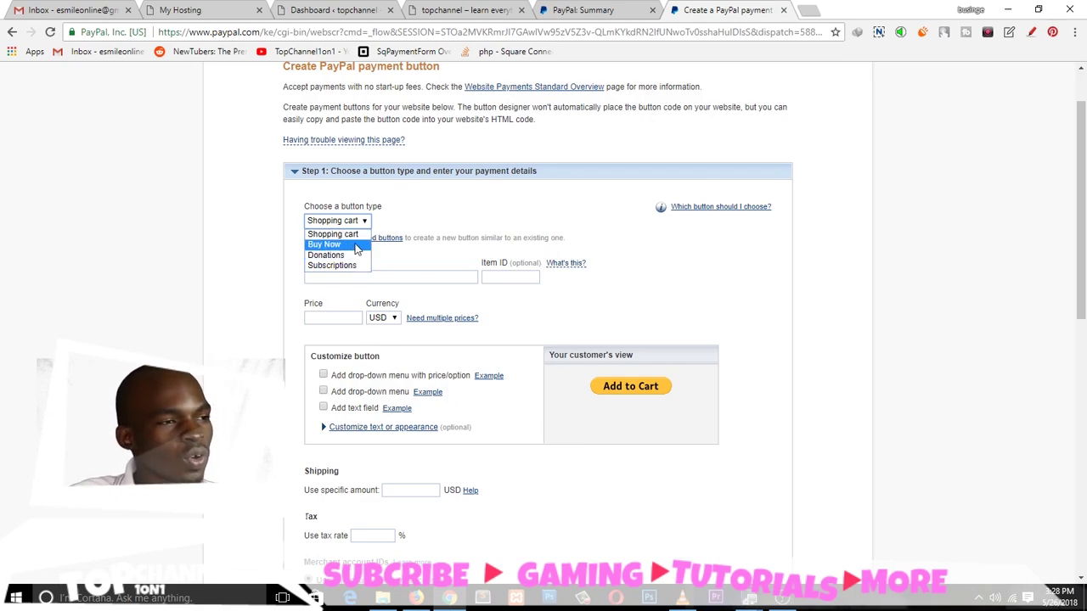
{"action": "left_click", "coordinate": [343, 244]}
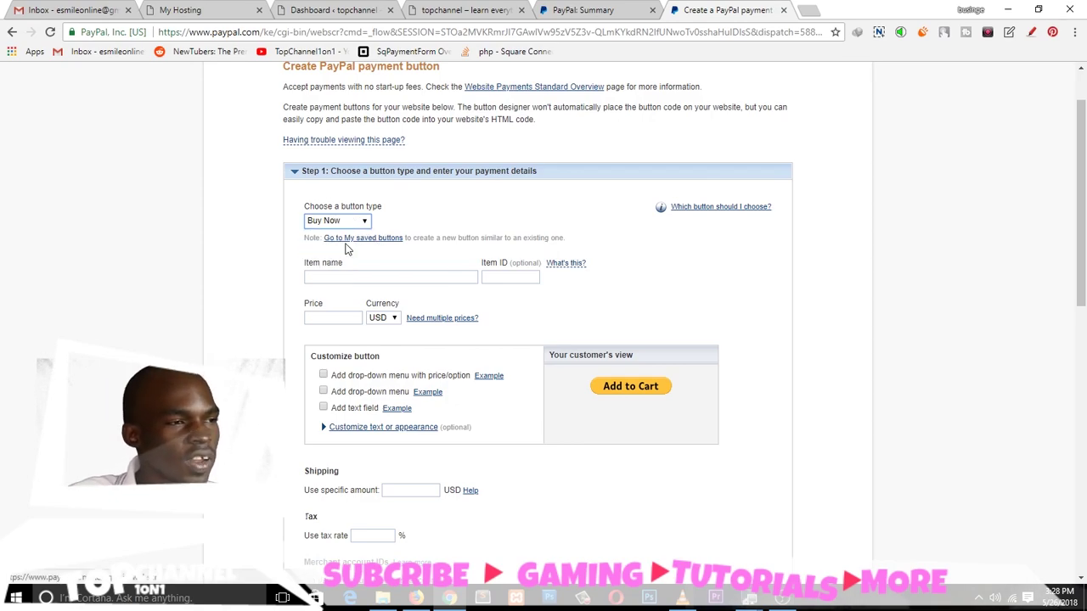
{"action": "left_click", "coordinate": [422, 278]}
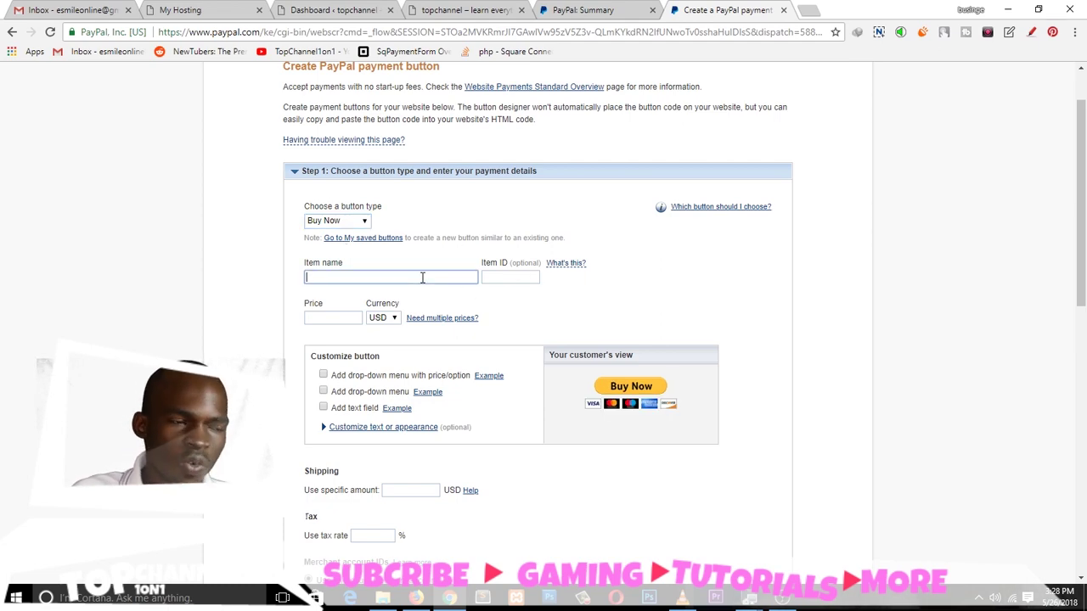
{"action": "type", "text": "eboo"}
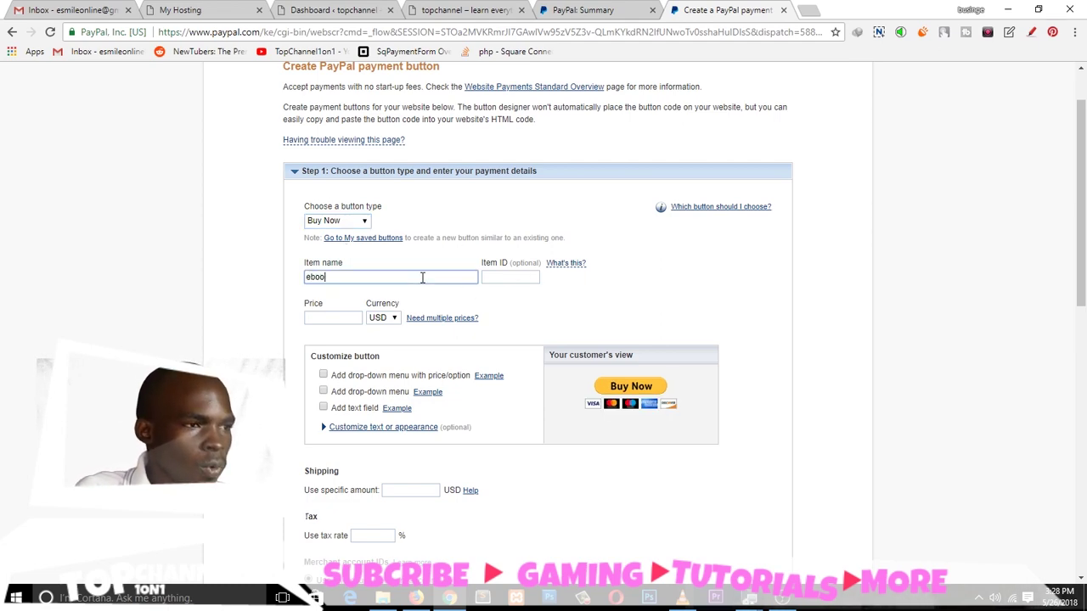
{"action": "type", "text": "k "}
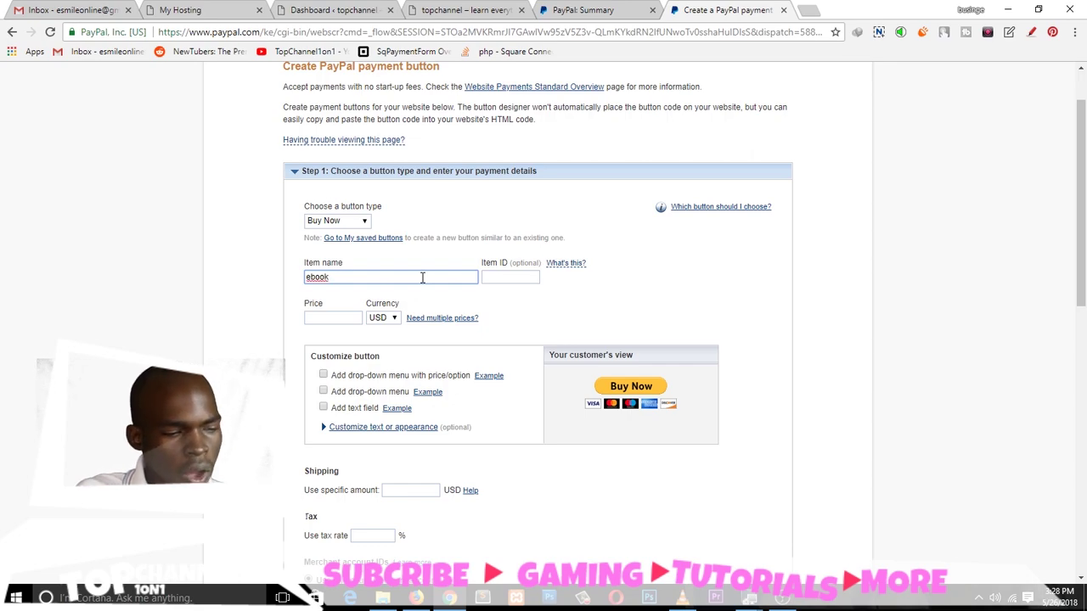
{"action": "type", "text": "payment"}
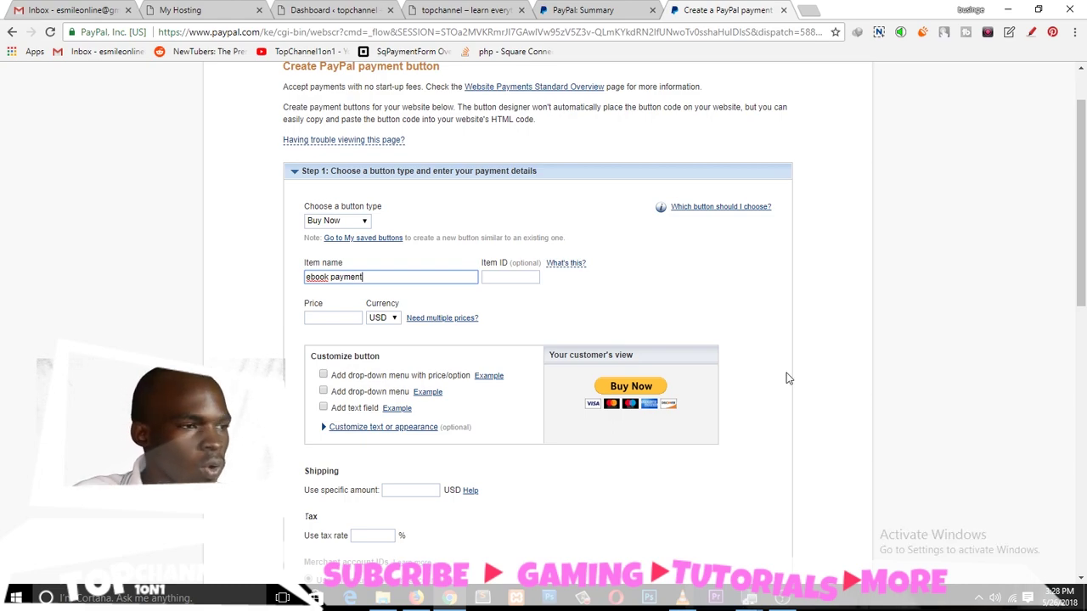
{"action": "left_click", "coordinate": [322, 313]}
{"action": "type", "text": "10"}
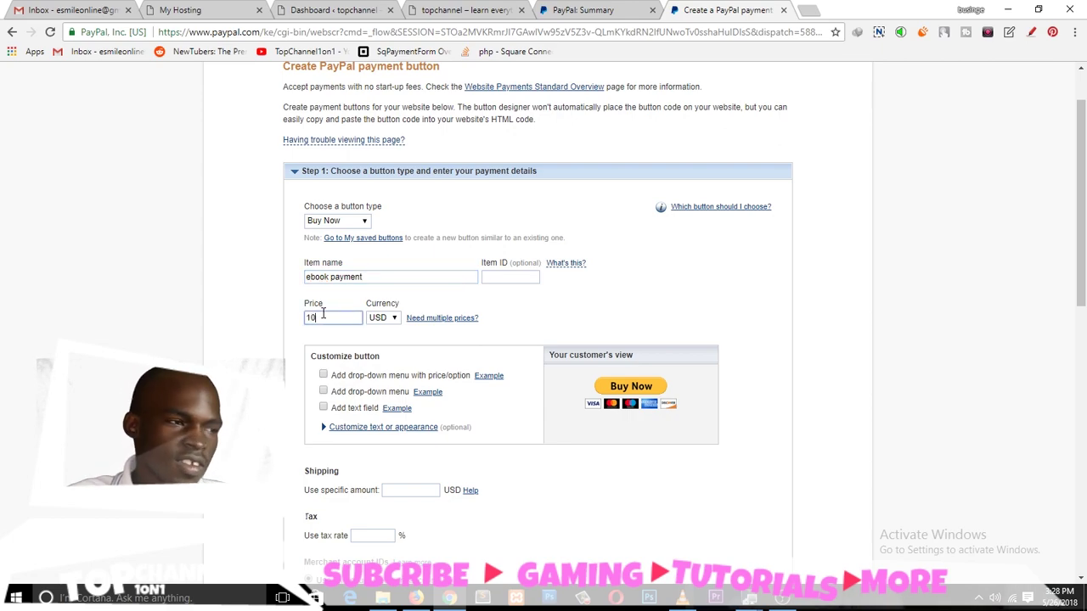
- Add a drop-down menu with price options to the button and check its options in the customer preview
{"action": "scroll", "coordinate": [558, 318], "scroll_direction": "down", "scroll_amount": 1}
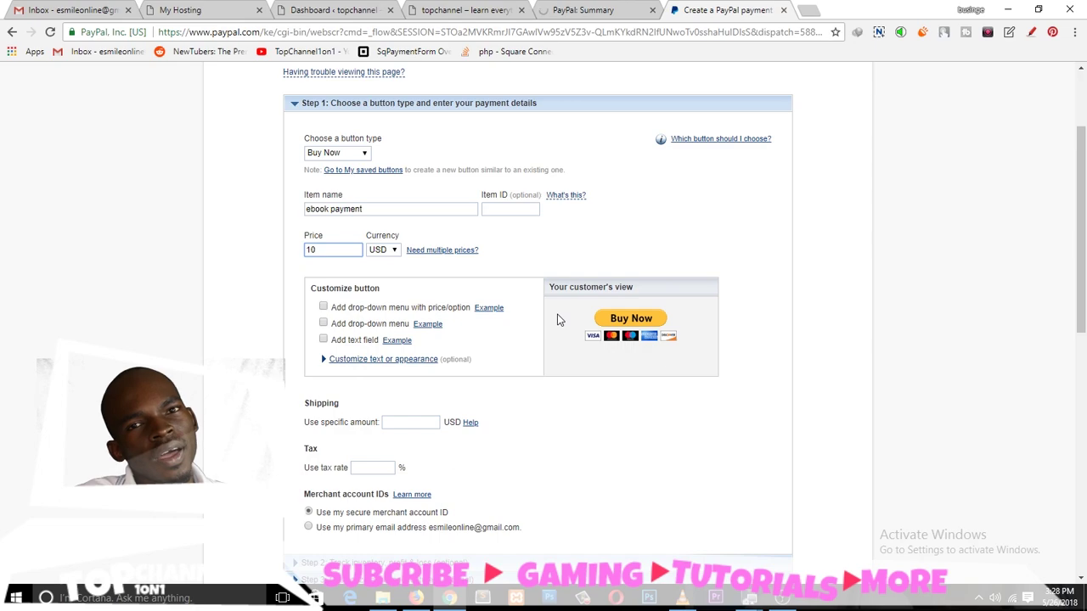
{"action": "left_click", "coordinate": [323, 308]}
{"action": "left_click", "coordinate": [670, 315]}
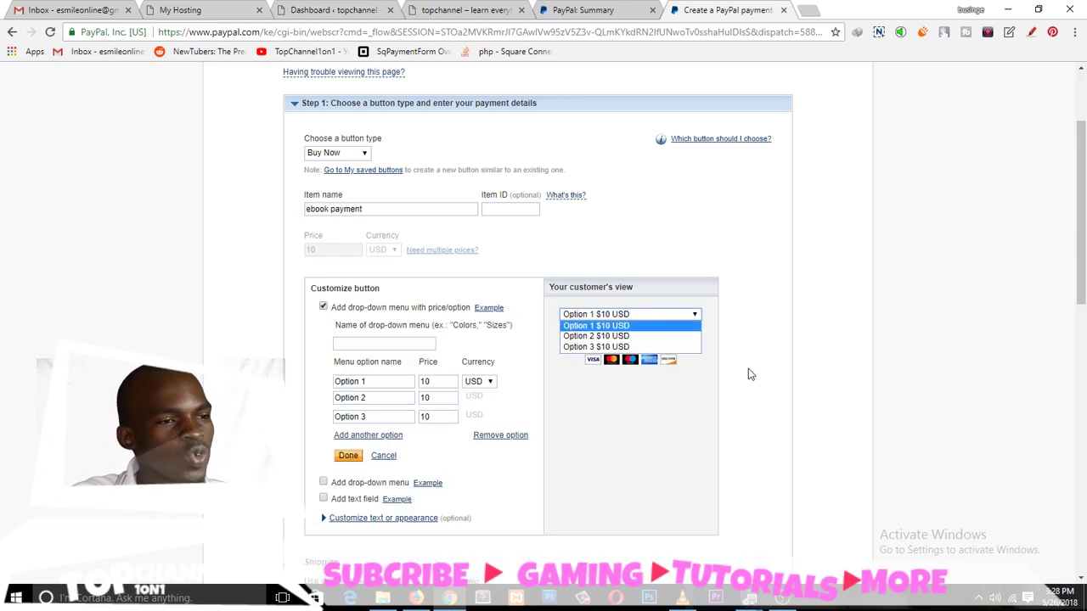
{"action": "left_click", "coordinate": [800, 388]}
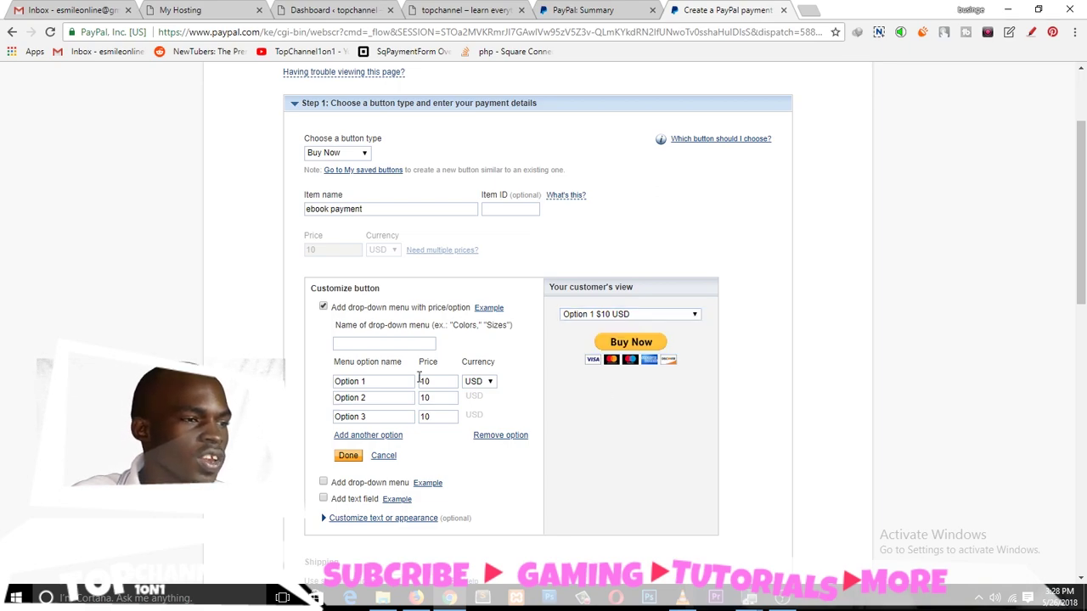
- Rename the three drop-down menu options as ebook1, ebook2 and ebook3
{"action": "left_click", "coordinate": [381, 383]}
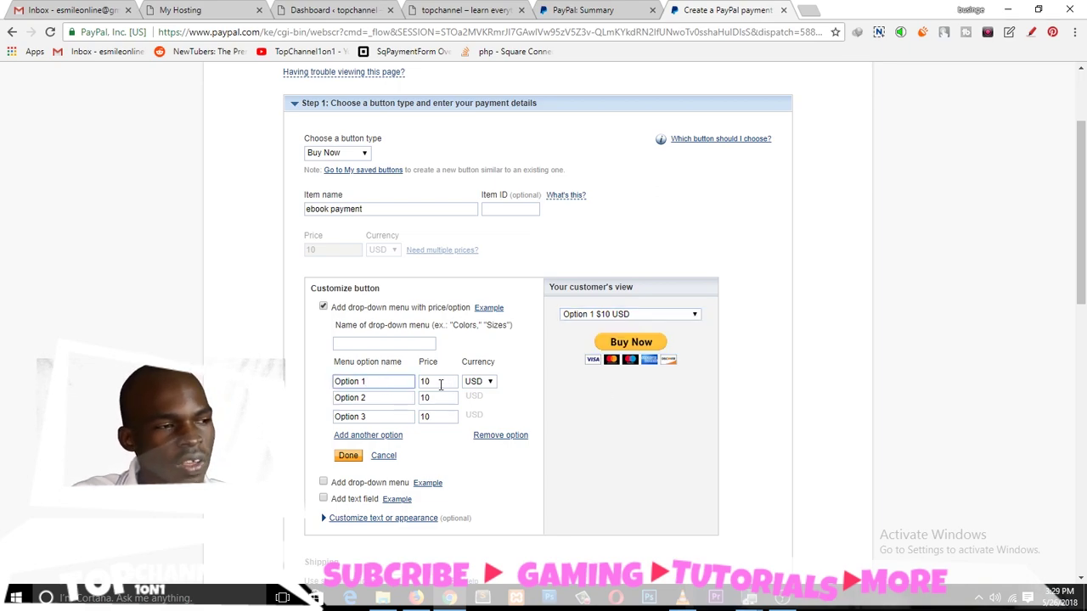
{"action": "left_click_drag", "start_coordinate": [362, 383], "coordinate": [285, 383]}
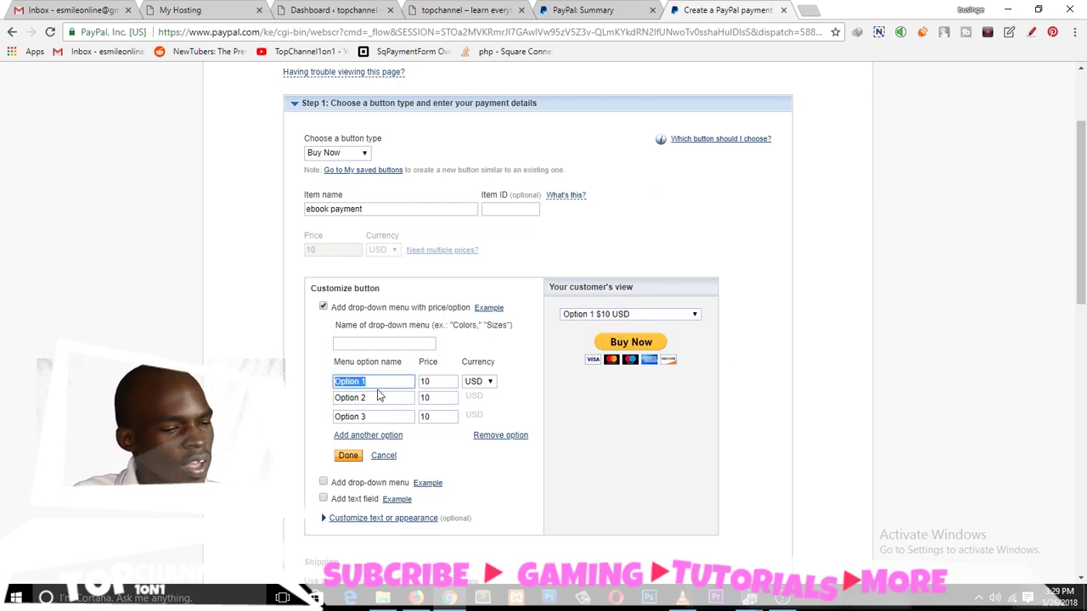
{"action": "type", "text": "ebook"}
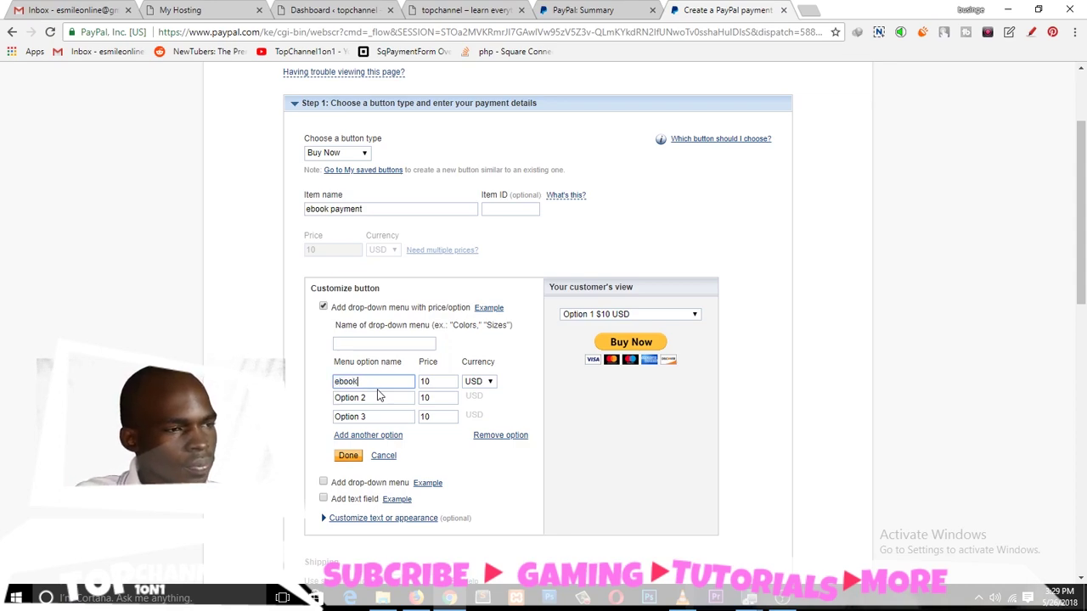
{"action": "type", "text": "1"}
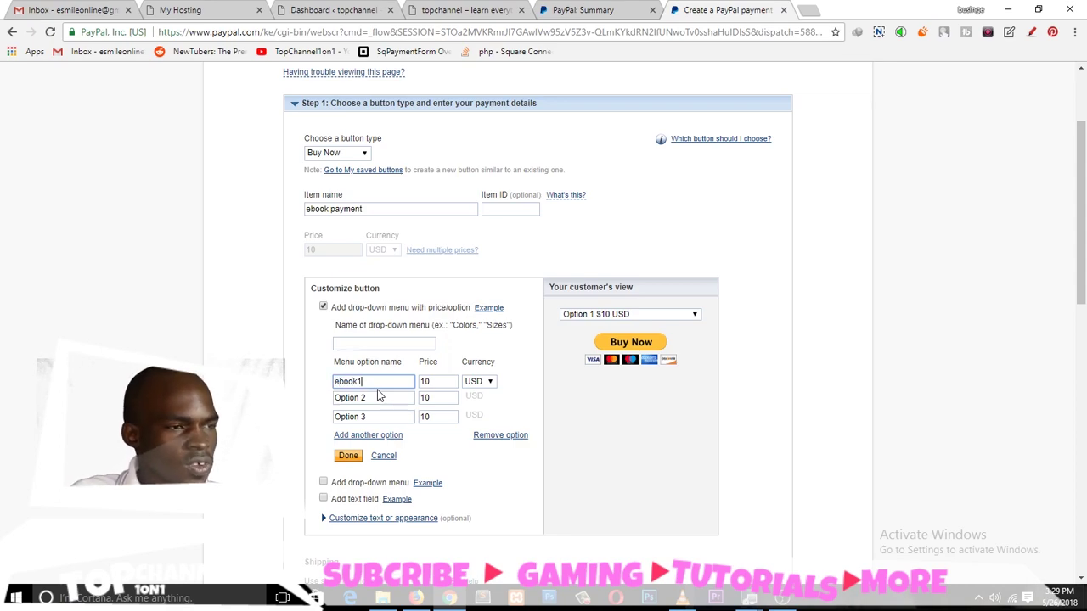
{"action": "left_click_drag", "start_coordinate": [378, 398], "coordinate": [331, 398]}
{"action": "type", "text": "ebook2"}
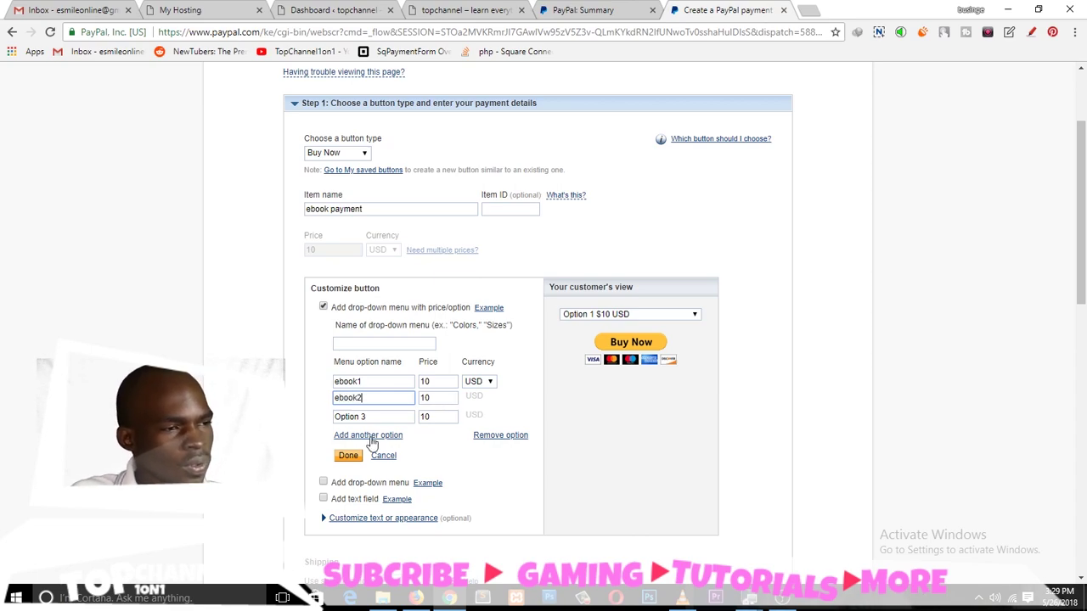
{"action": "left_click_drag", "start_coordinate": [385, 415], "coordinate": [333, 415]}
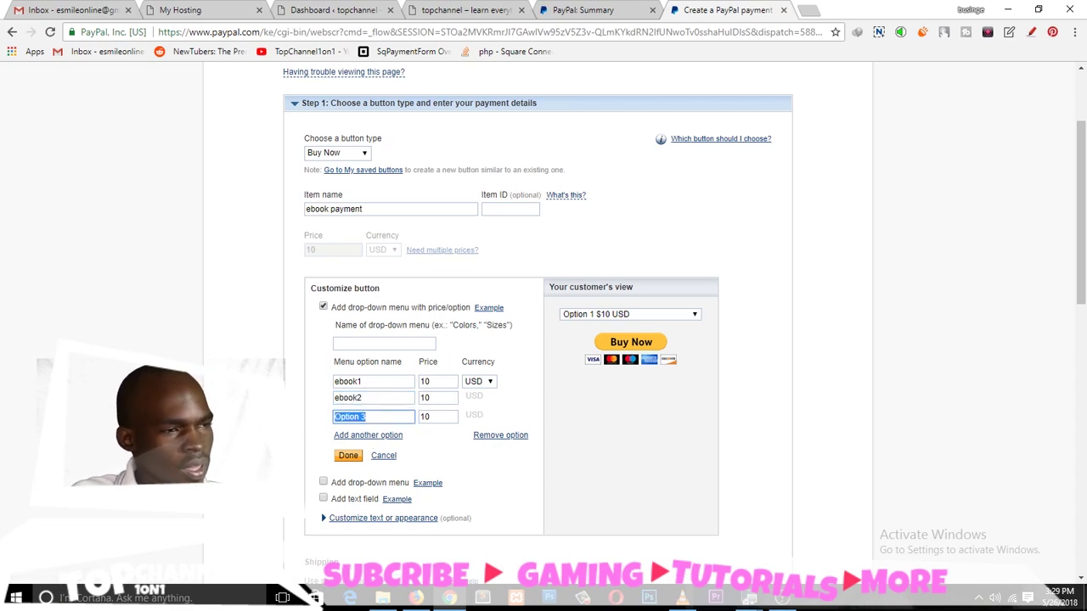
{"action": "type", "text": "3"}
{"action": "key", "text": "BackSpace"}
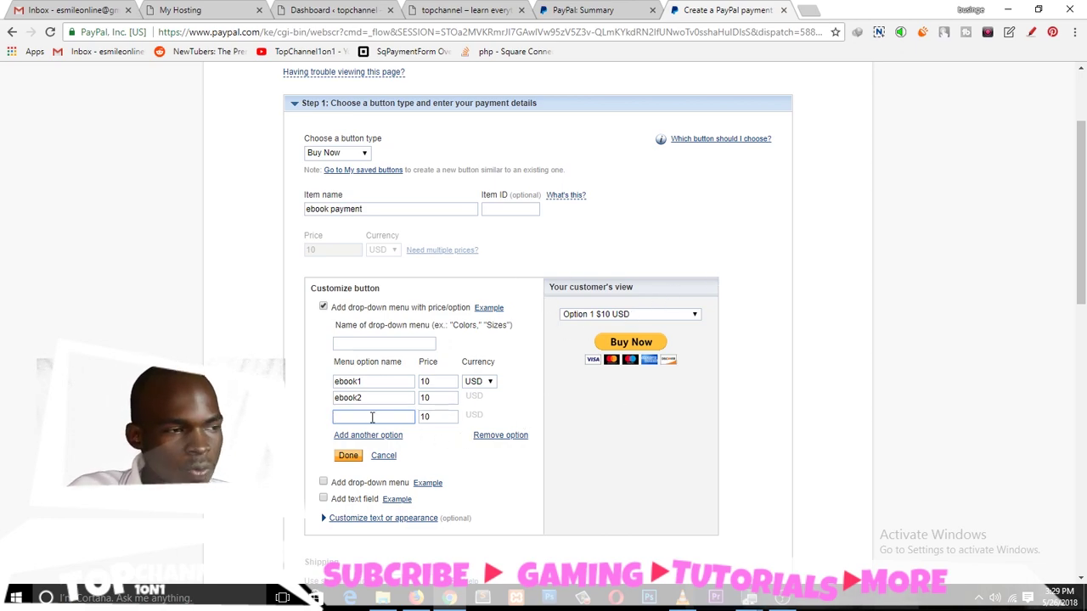
{"action": "type", "text": "ebook"}
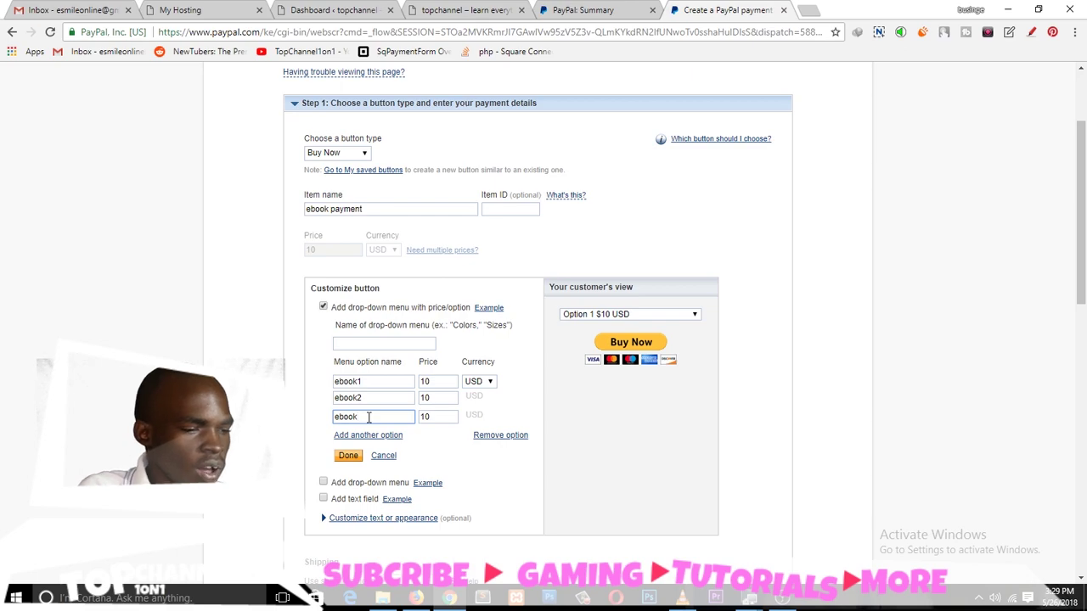
{"action": "type", "text": "3"}
{"action": "key", "text": "Tab"}
- Set the option prices to 20 for ebook2 and 10000 for ebook3, and save the drop-down menu
{"action": "double_click", "coordinate": [450, 397]}
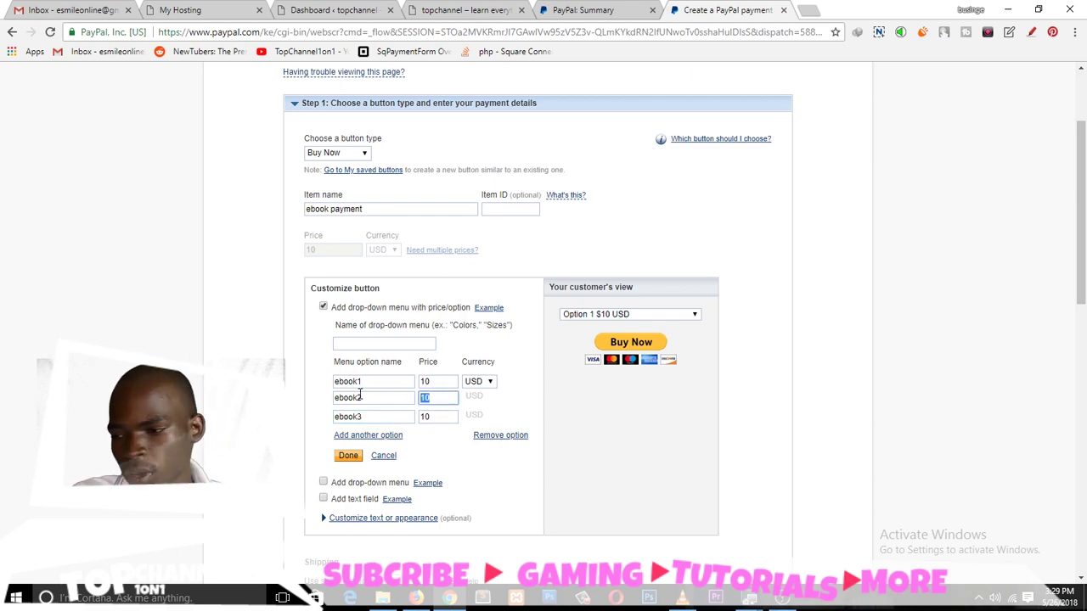
{"action": "type", "text": "20"}
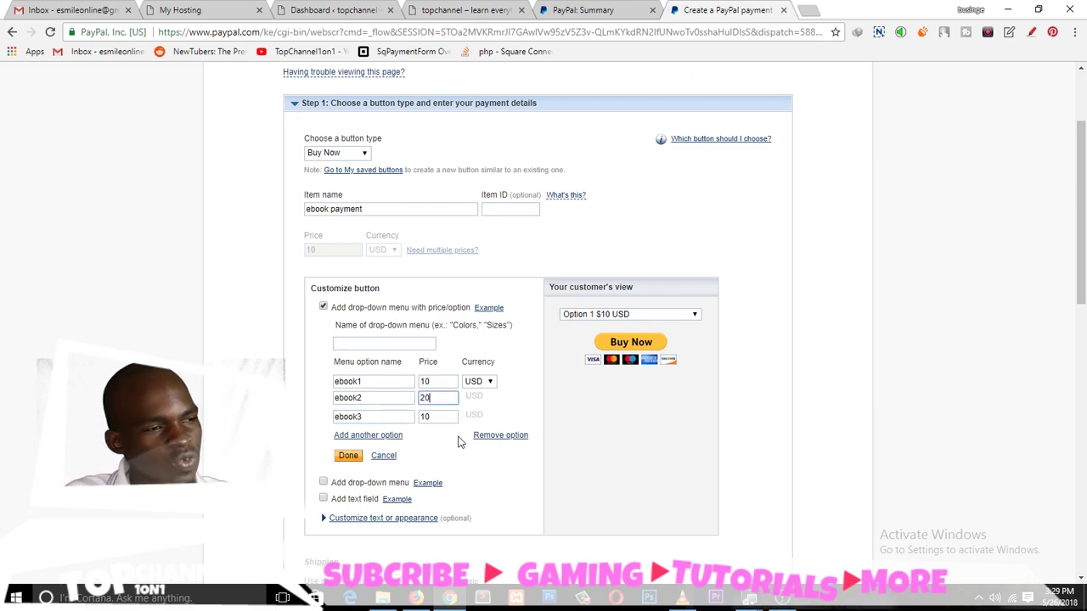
{"action": "double_click", "coordinate": [437, 416]}
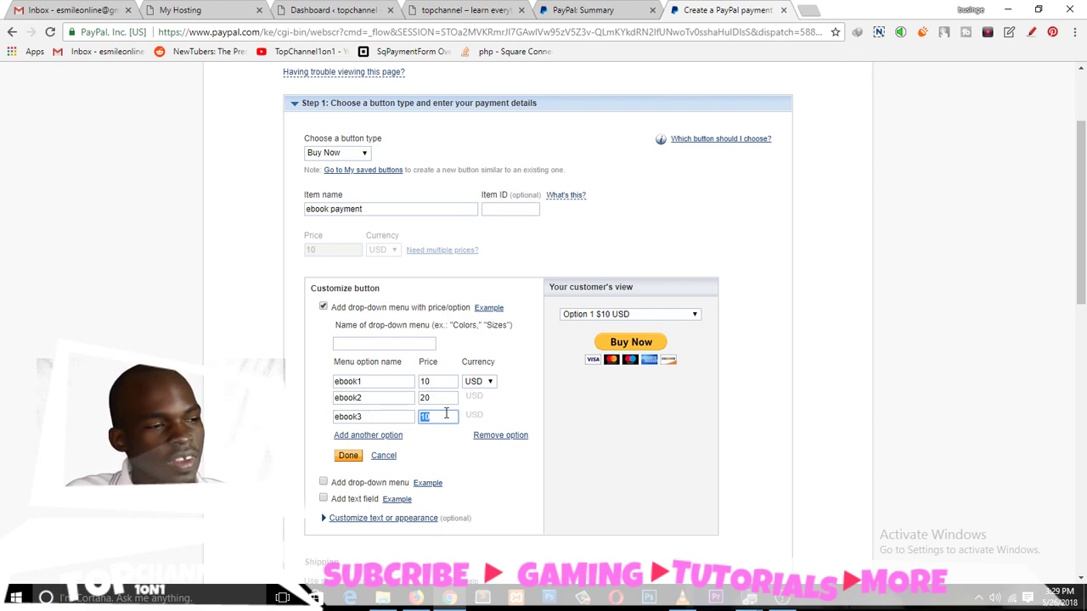
{"action": "type", "text": "10000"}
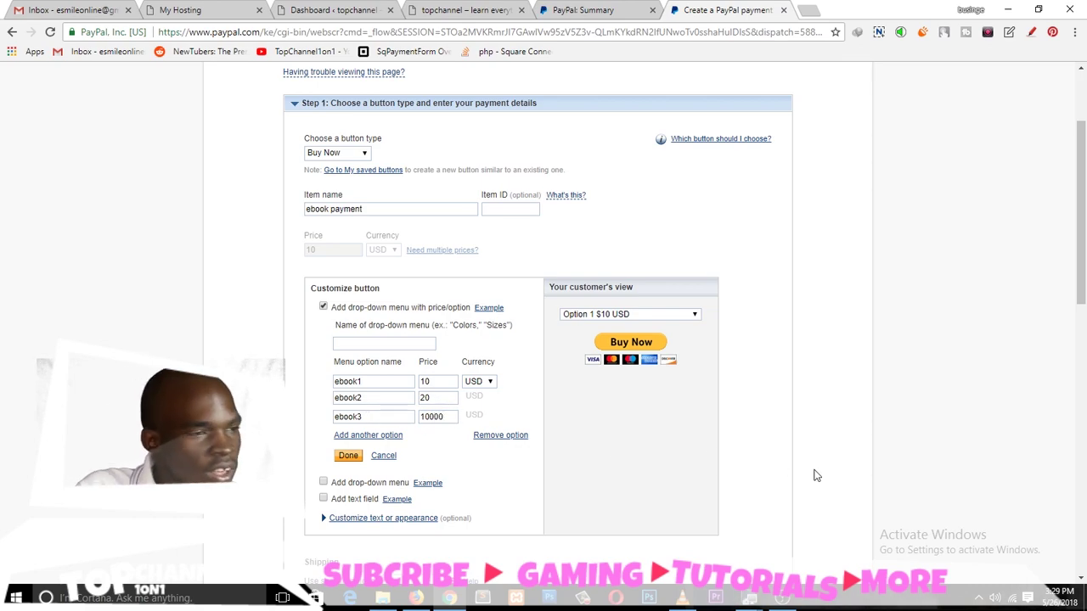
{"action": "left_click", "coordinate": [653, 314]}
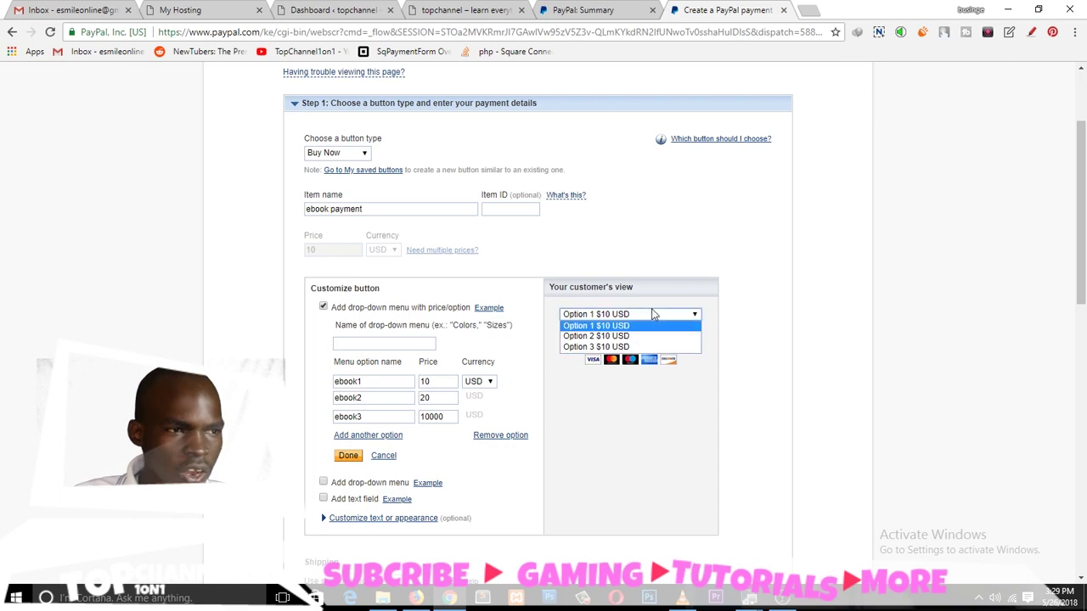
{"action": "left_click", "coordinate": [372, 469]}
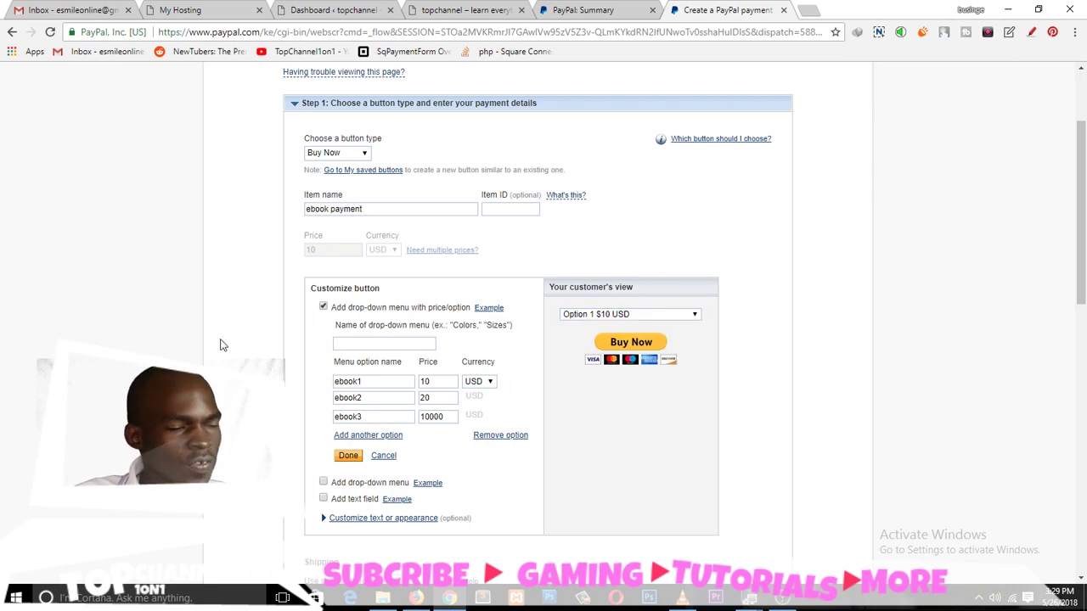
{"action": "left_click", "coordinate": [348, 456]}
- Examine the ebook options and their prices in the customer preview of the button
{"action": "left_click", "coordinate": [676, 274]}
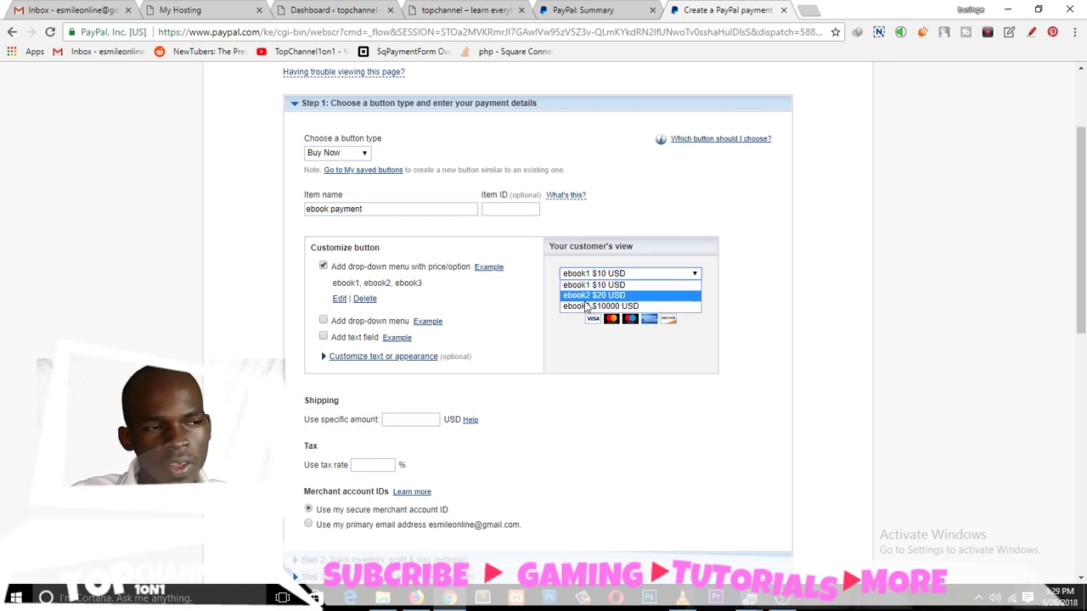
{"action": "left_click", "coordinate": [569, 386]}
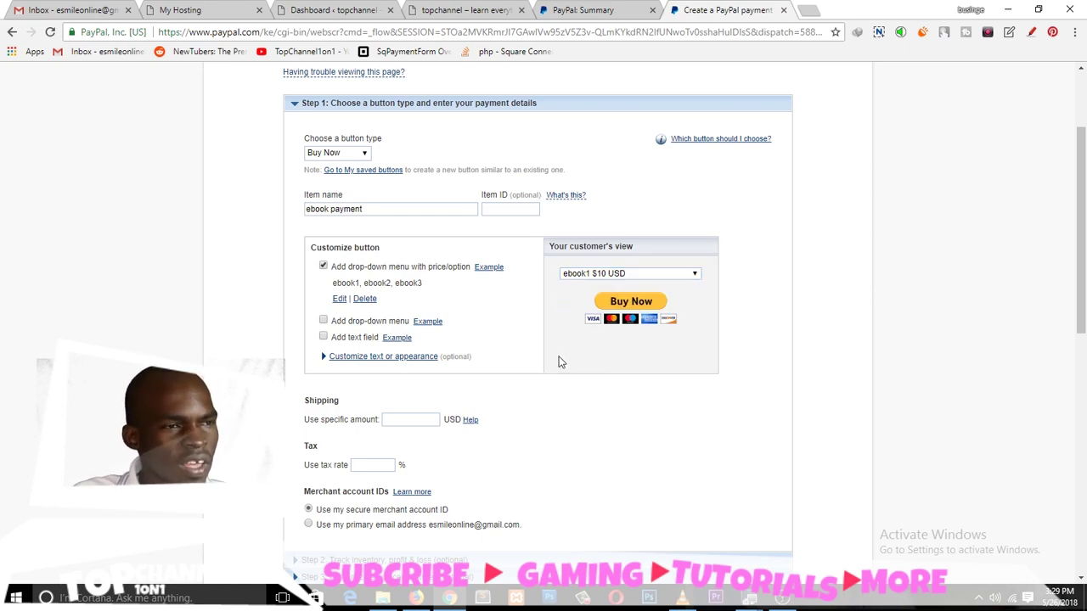
{"action": "left_click", "coordinate": [606, 276]}
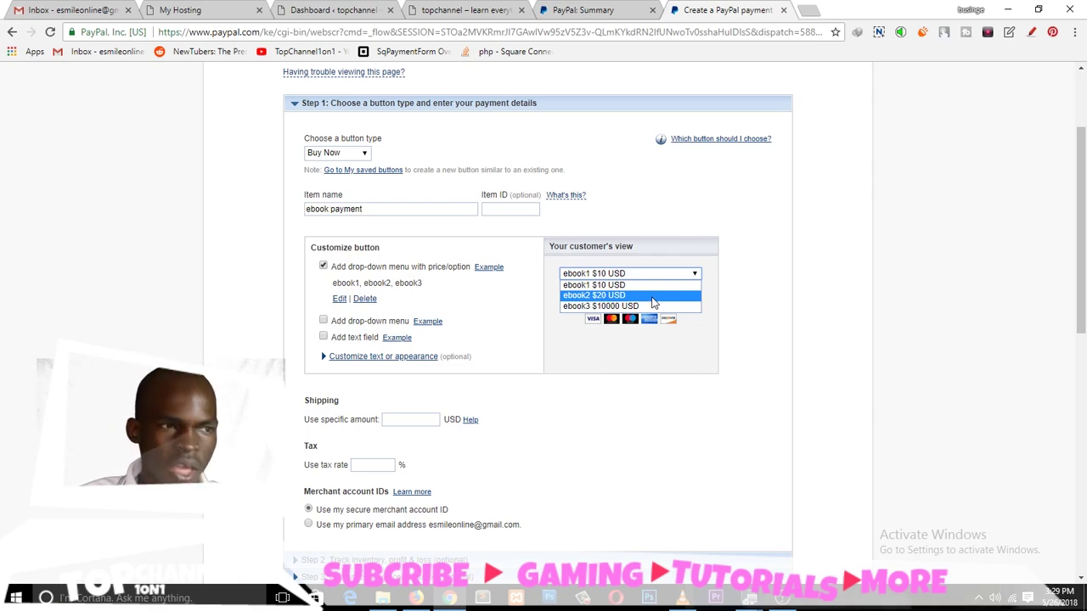
{"action": "left_click", "coordinate": [667, 319]}
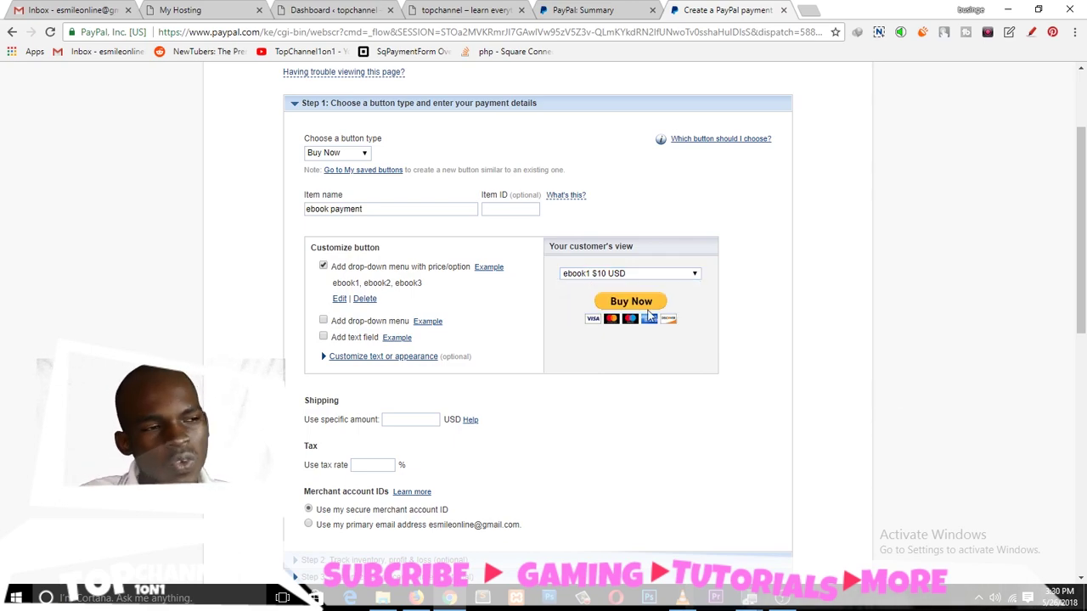
{"action": "left_click", "coordinate": [647, 274]}
{"action": "left_click", "coordinate": [583, 283]}
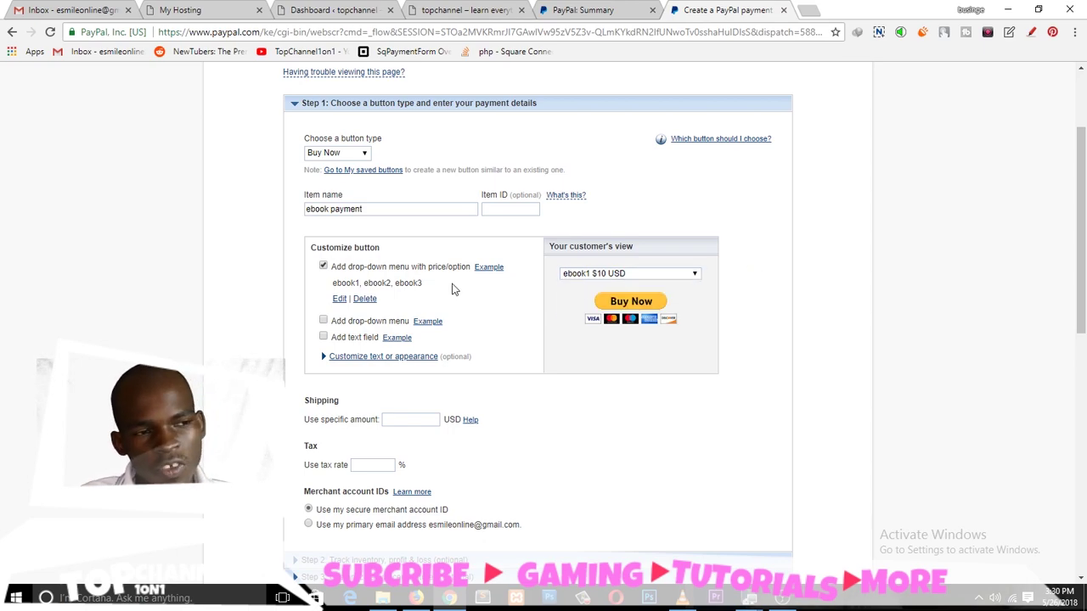
- Remove the priced drop-down menu and try out the drop-down menu without prices
{"action": "left_click", "coordinate": [324, 267]}
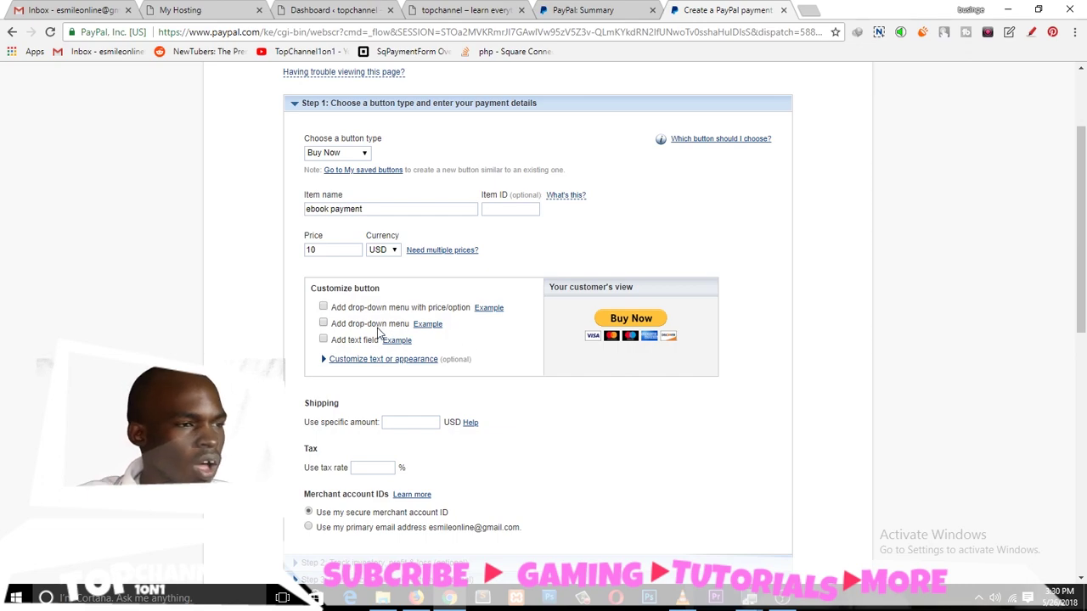
{"action": "left_click", "coordinate": [323, 324]}
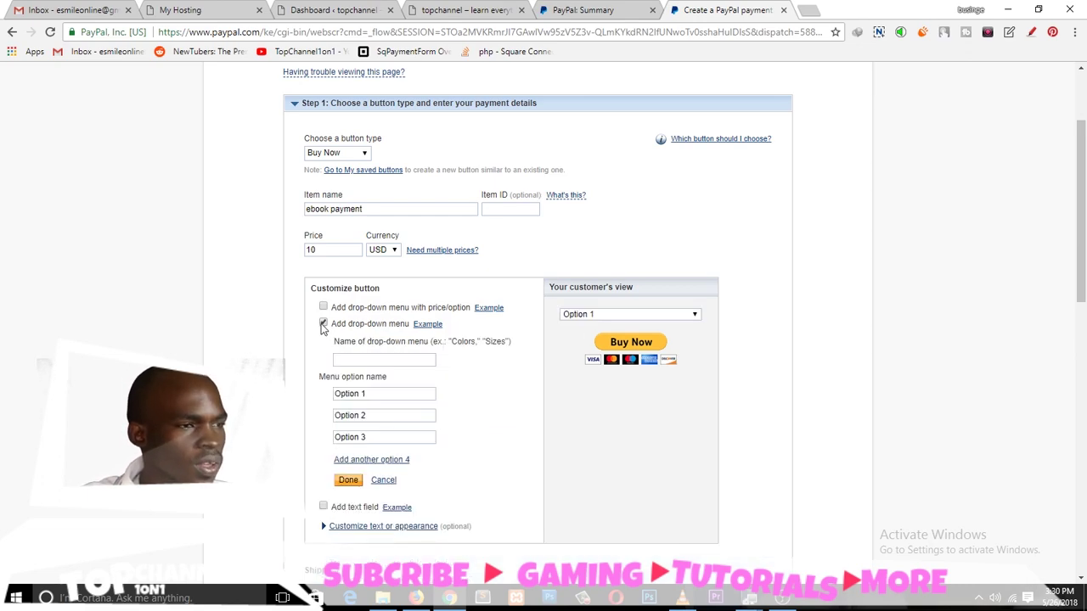
{"action": "left_click", "coordinate": [323, 323]}
- Try out a customer text field named "Best ebook ever" on the payment button, and remove it again
{"action": "left_click", "coordinate": [323, 340]}
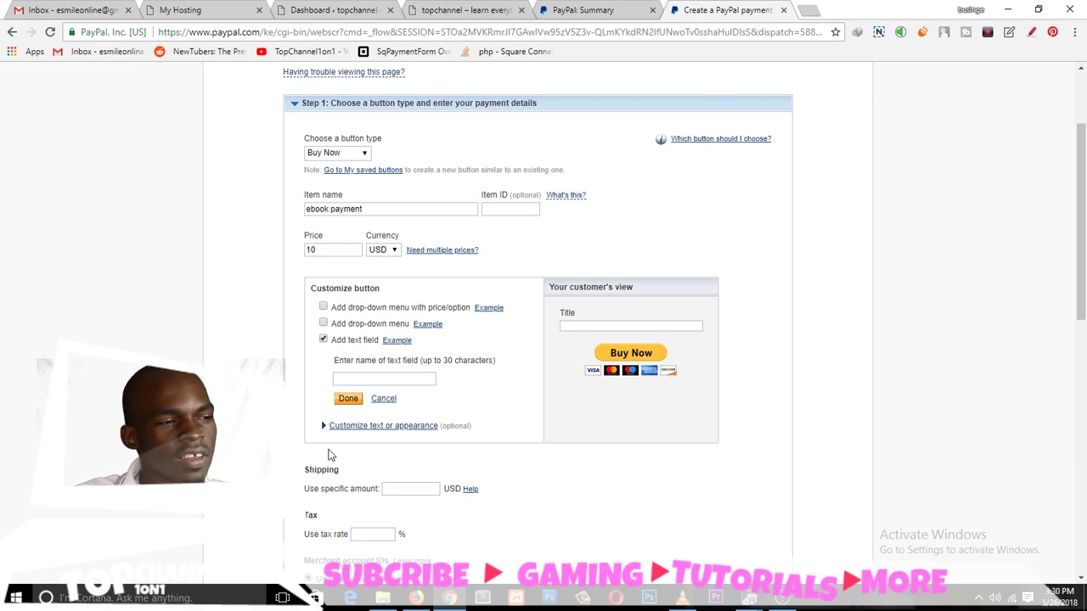
{"action": "left_click", "coordinate": [340, 381]}
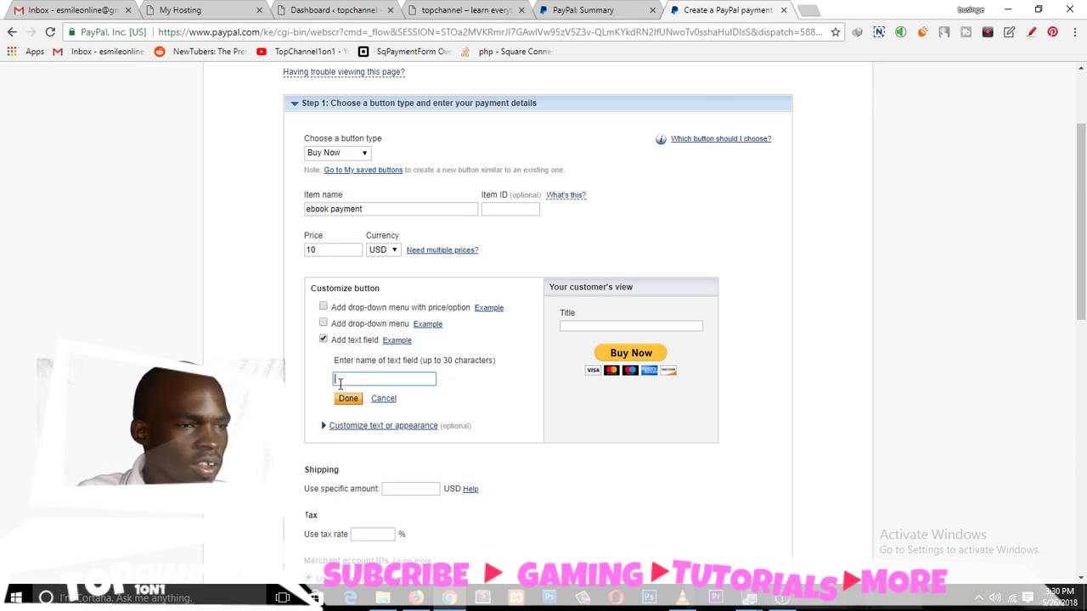
{"action": "type", "text": "B"}
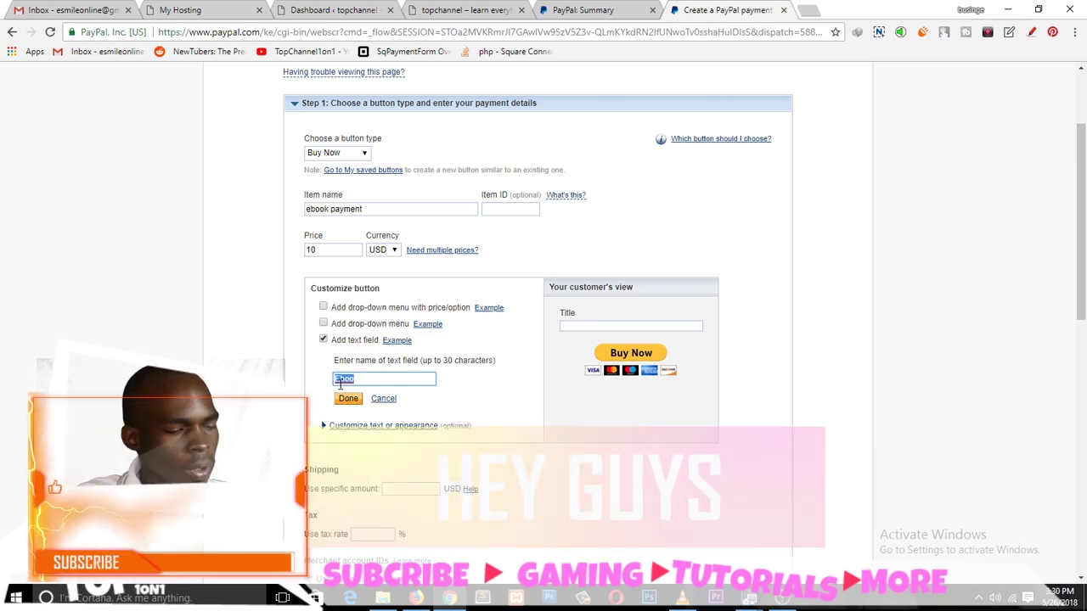
{"action": "type", "text": "est e"}
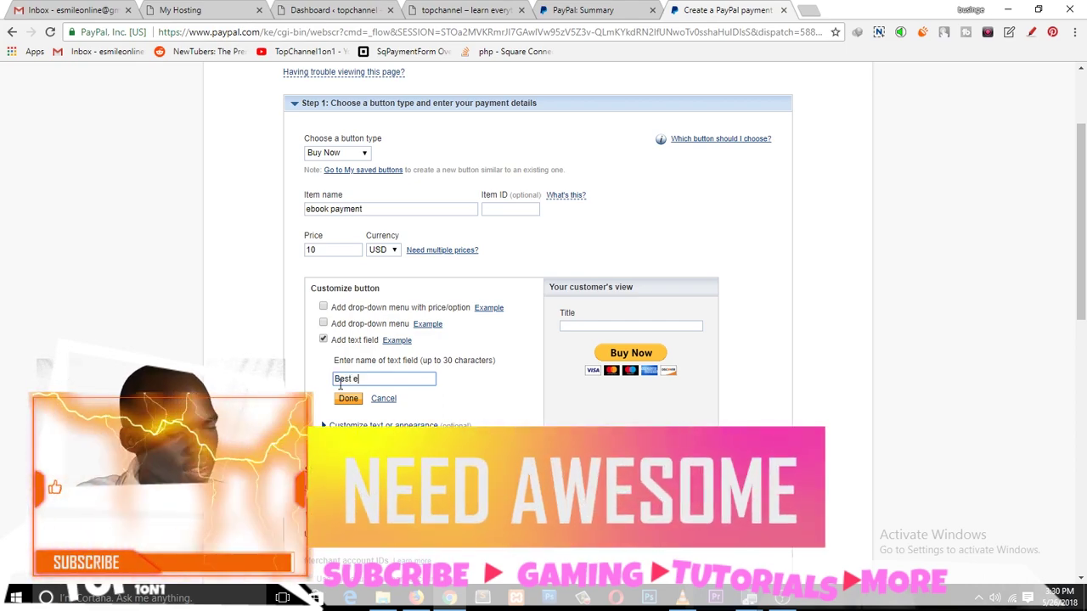
{"action": "type", "text": "book ever"}
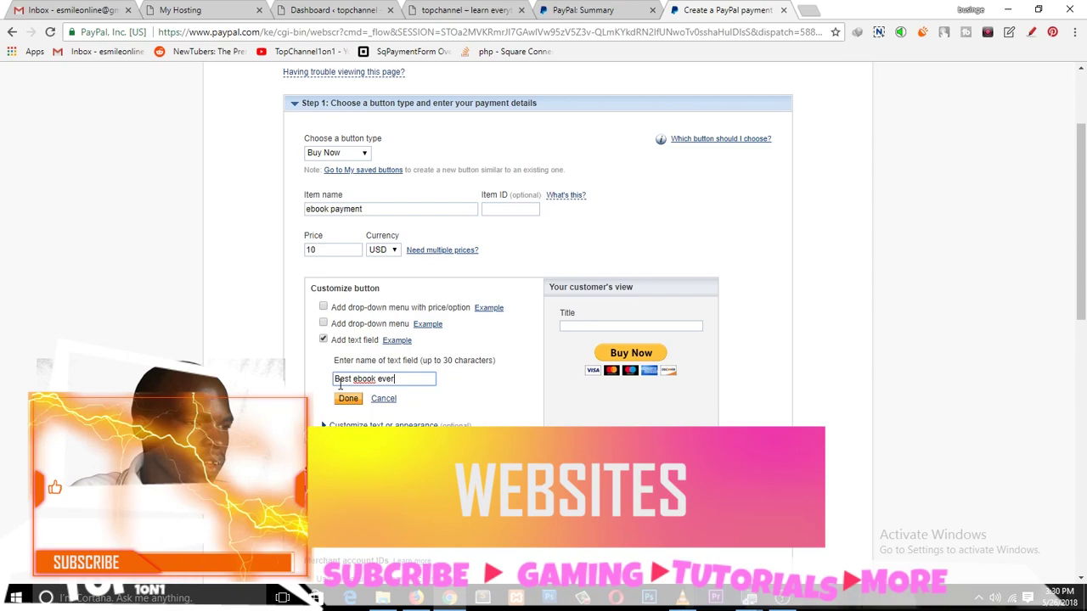
{"action": "left_click", "coordinate": [347, 398]}
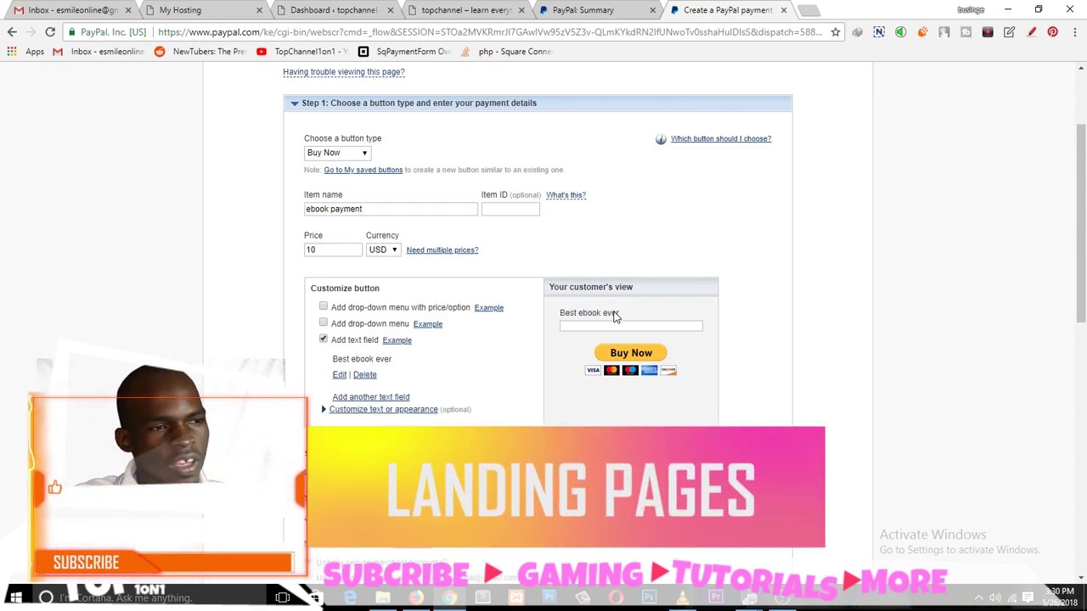
{"action": "left_click", "coordinate": [322, 340]}
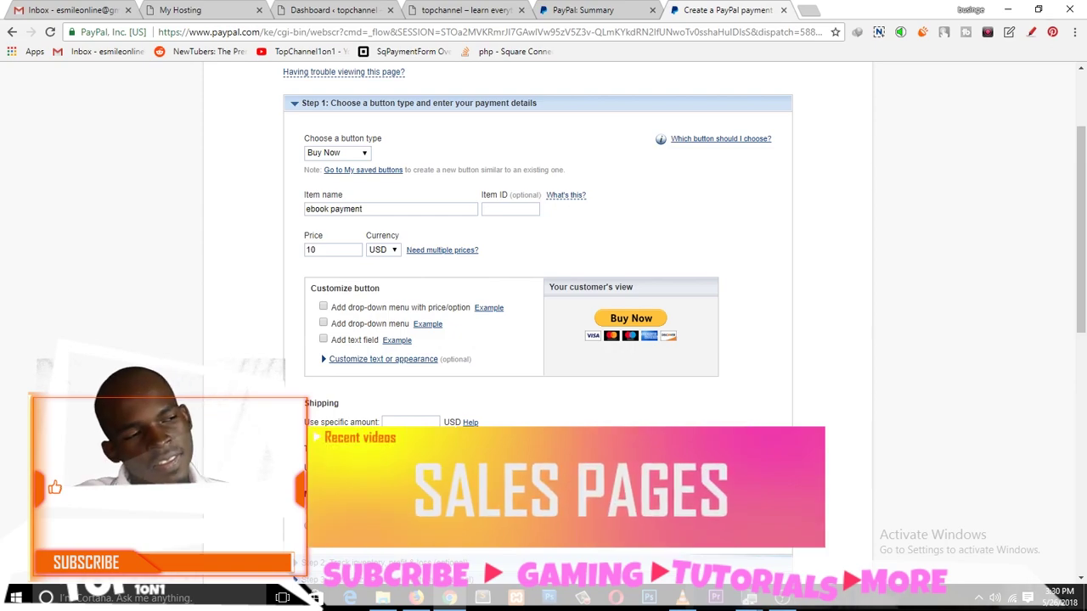
- Examine the shipping amount, tax rate and merchant account ID settings for the button
{"action": "scroll", "coordinate": [537, 255], "scroll_direction": "down", "scroll_amount": 1}
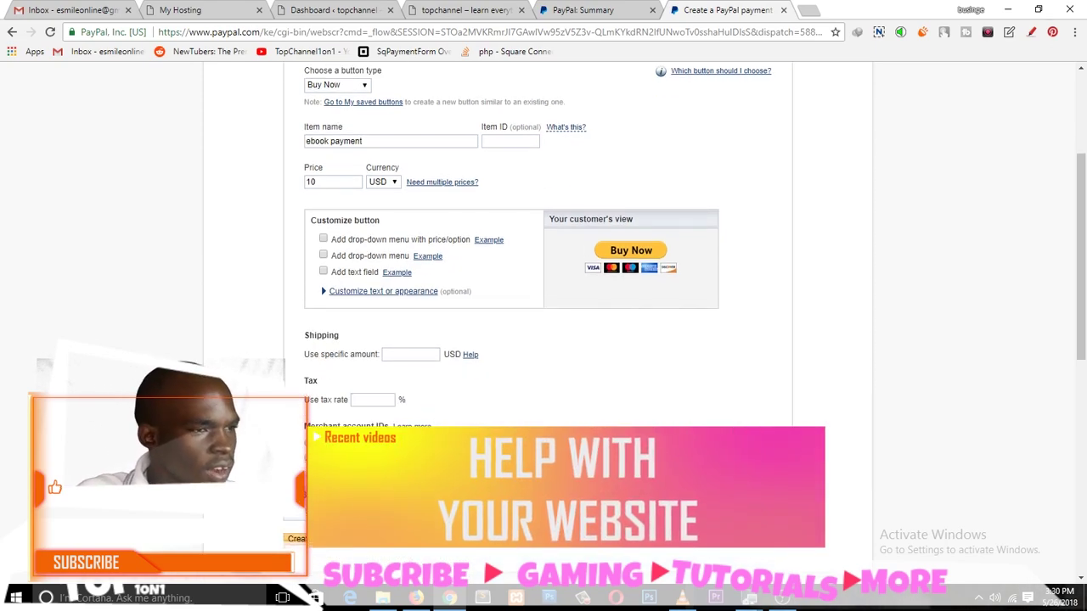
{"action": "left_click", "coordinate": [391, 352]}
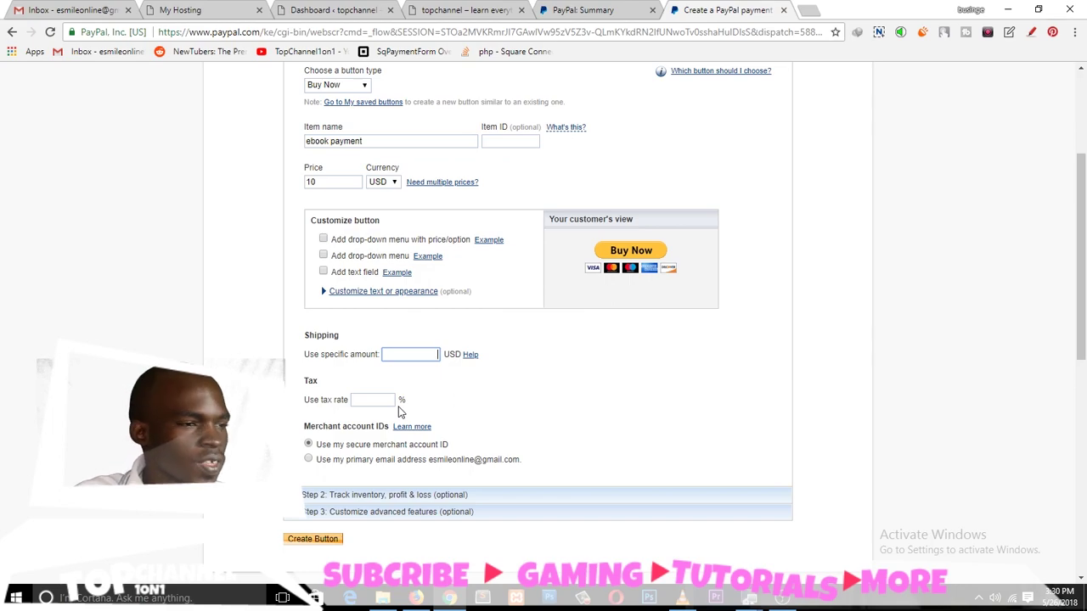
{"action": "scroll", "coordinate": [880, 344], "scroll_direction": "down", "scroll_amount": 1}
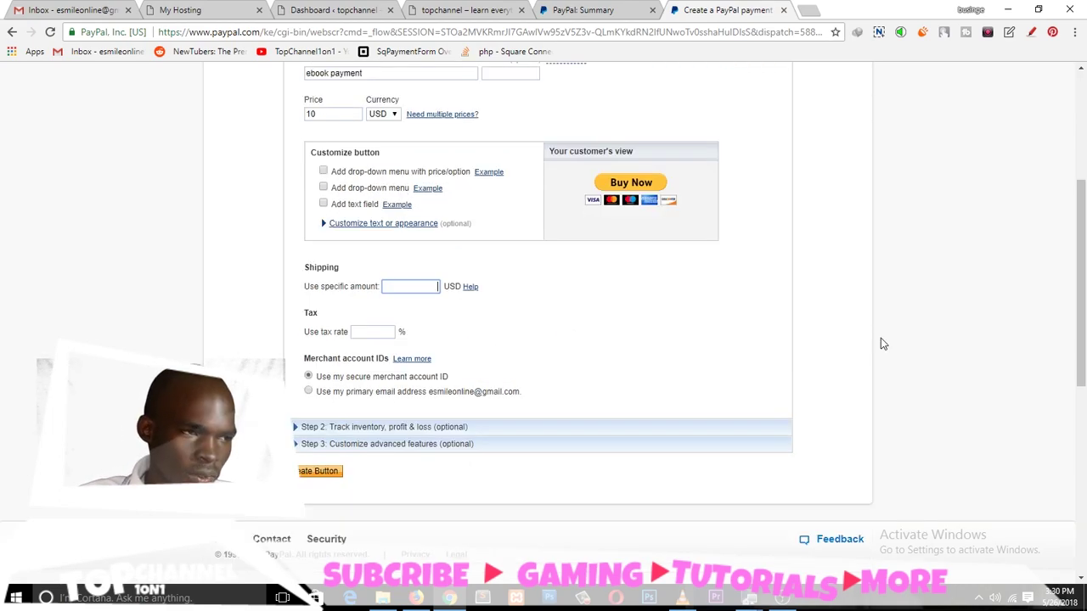
{"action": "left_click", "coordinate": [454, 374]}
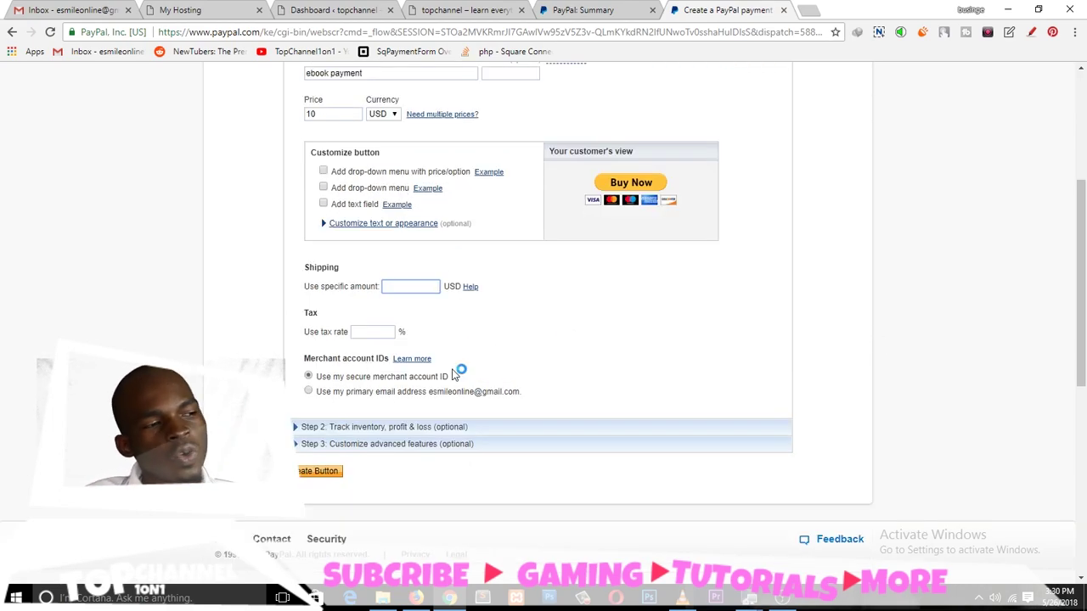
- Open Step 2 and review the options for saving the button and tracking inventory, profit and losses
{"action": "left_click", "coordinate": [673, 420]}
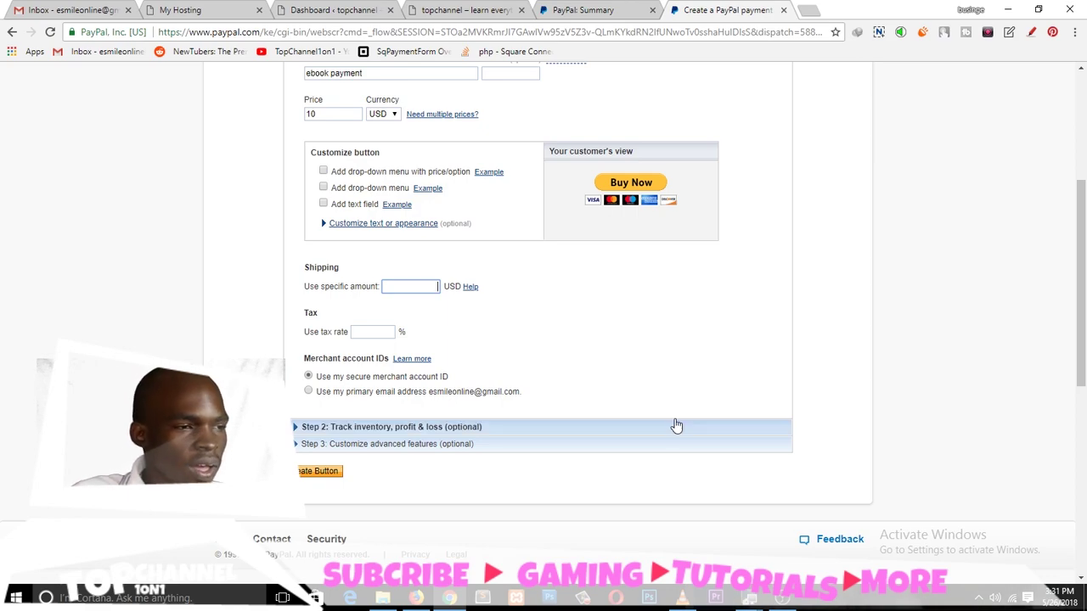
{"action": "scroll", "coordinate": [673, 335], "scroll_direction": "down", "scroll_amount": 1}
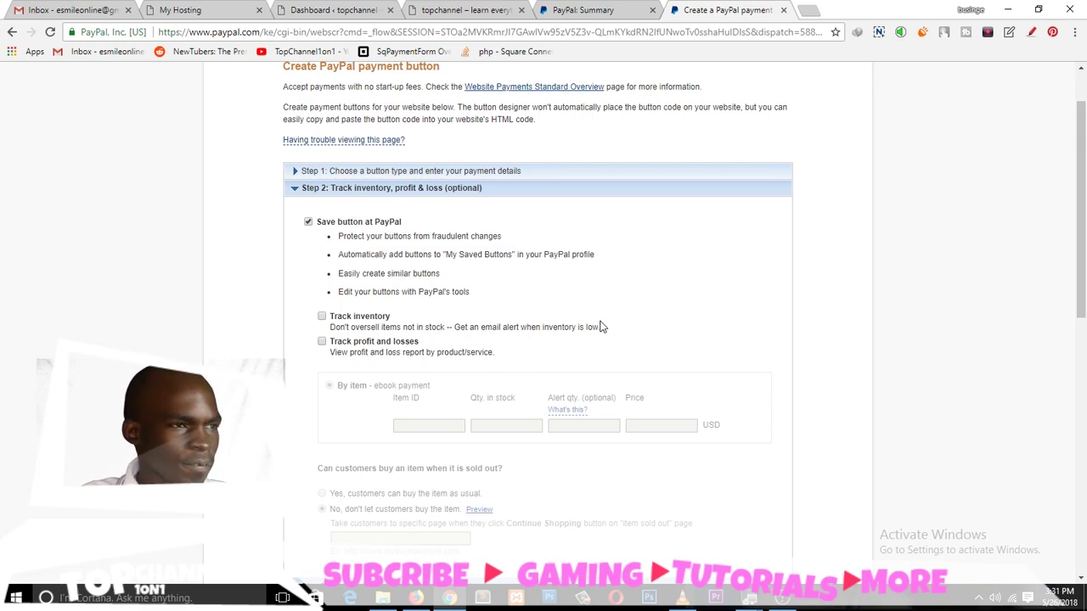
{"action": "scroll", "coordinate": [686, 327], "scroll_direction": "down", "scroll_amount": 1}
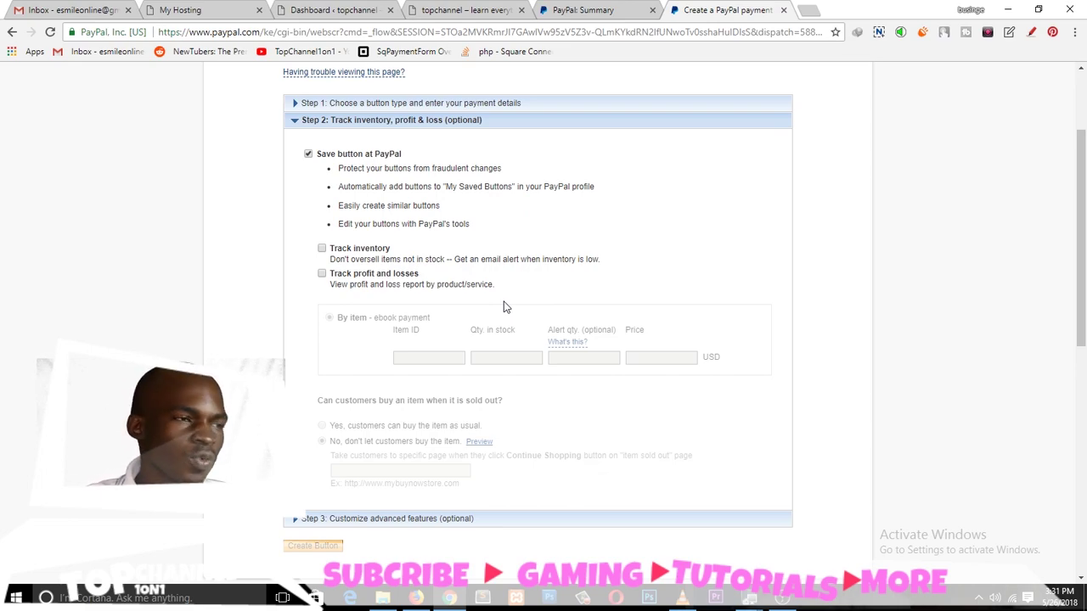
- Open Step 3 and examine the advanced options for order quantities, special instructions, shipping address and checkout URLs
{"action": "left_click", "coordinate": [299, 124]}
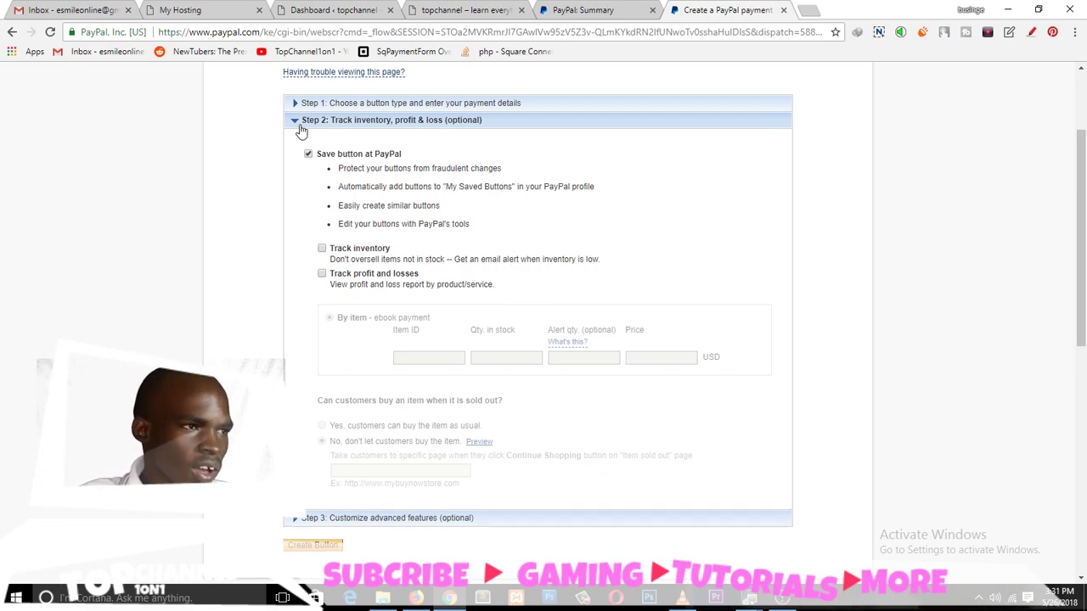
{"action": "left_click", "coordinate": [340, 120]}
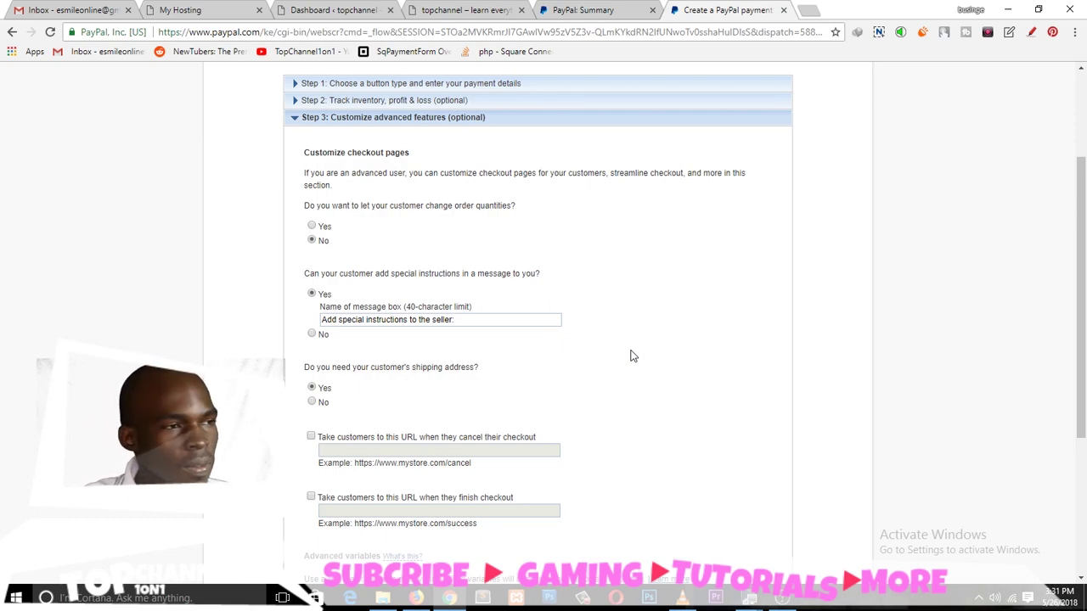
{"action": "scroll", "coordinate": [630, 354], "scroll_direction": "down", "scroll_amount": 2}
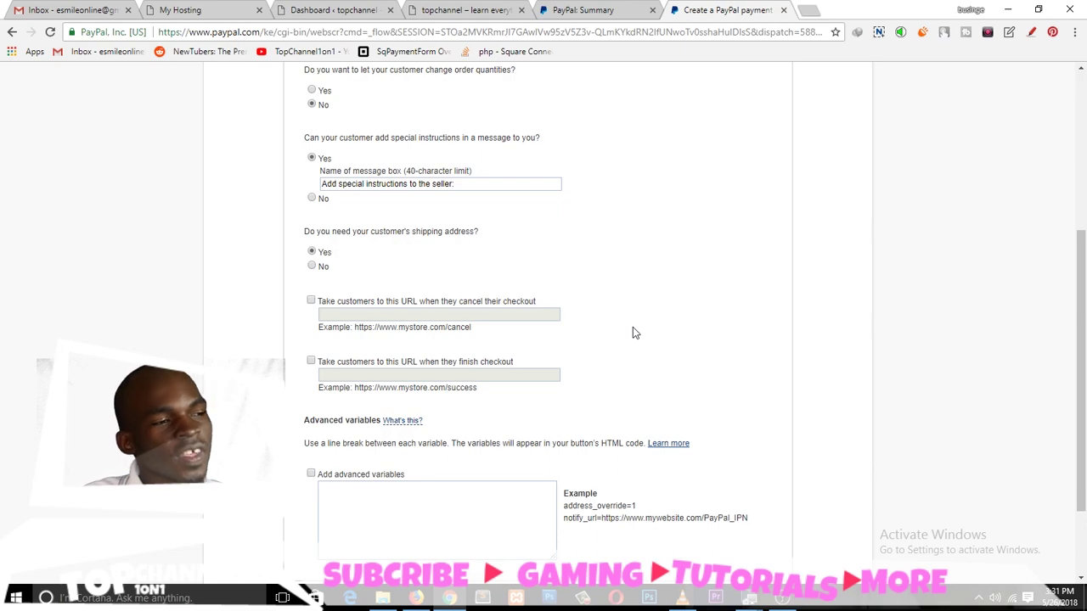
{"action": "scroll", "coordinate": [370, 309], "scroll_direction": "down", "scroll_amount": 1}
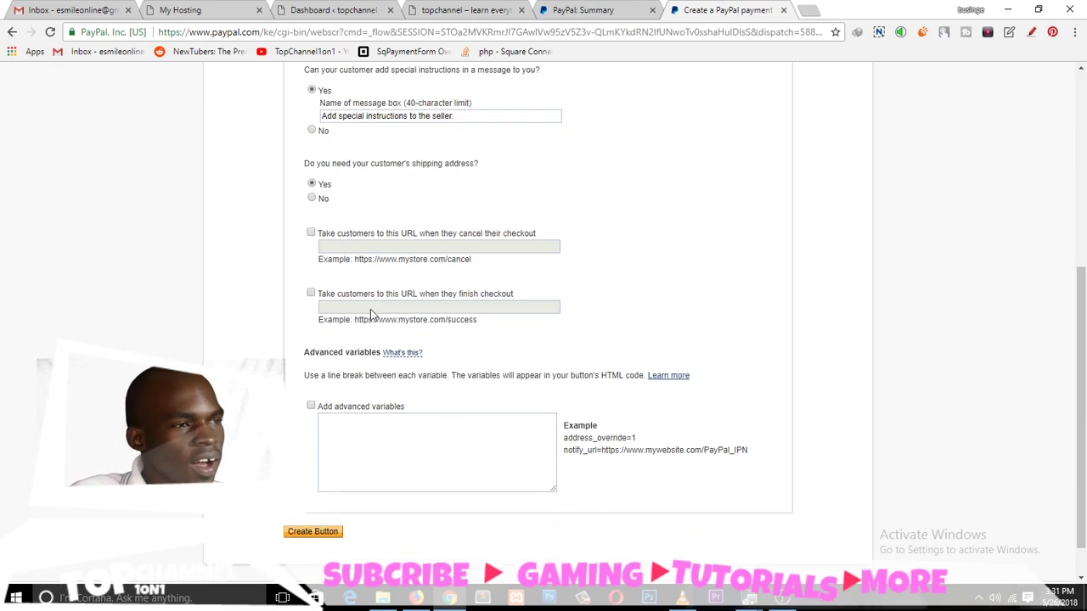
{"action": "scroll", "coordinate": [368, 311], "scroll_direction": "up", "scroll_amount": 2}
{"action": "scroll", "coordinate": [366, 311], "scroll_direction": "up", "scroll_amount": 1}
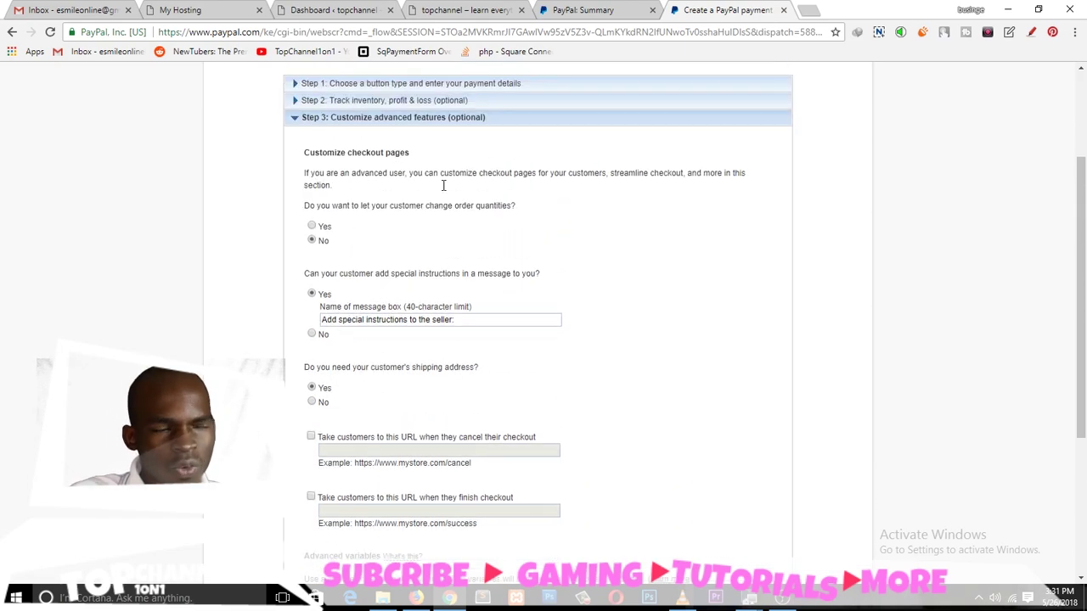
{"action": "scroll", "coordinate": [580, 407], "scroll_direction": "down", "scroll_amount": 2}
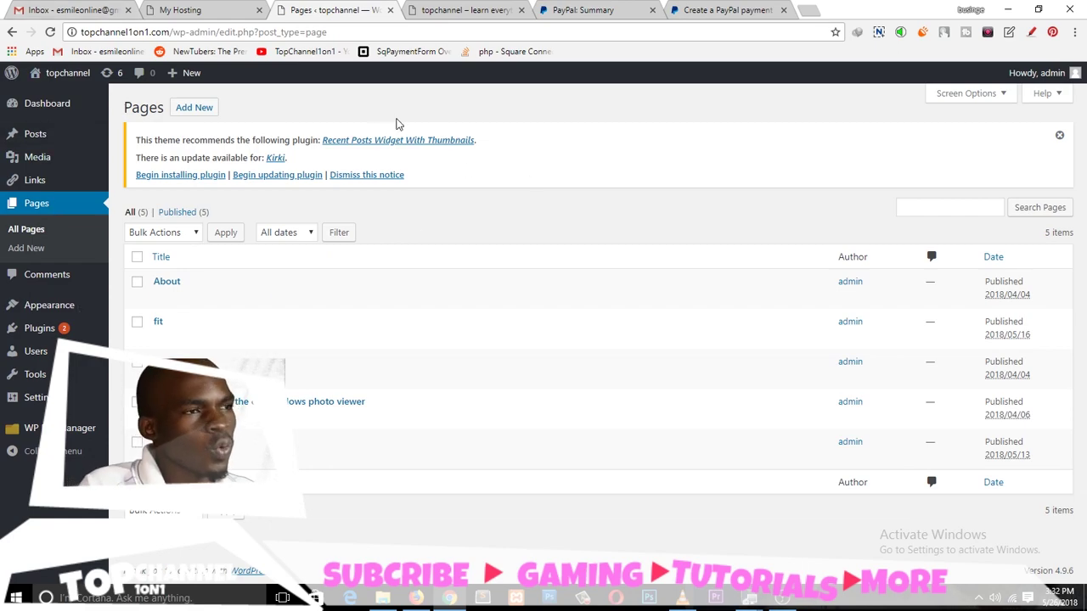
- In WordPress, publish a new page titled "cancel" with the text "why would you cancel this", "mi friend" and "Why dont you buy again"
{"action": "left_click", "coordinate": [179, 107]}
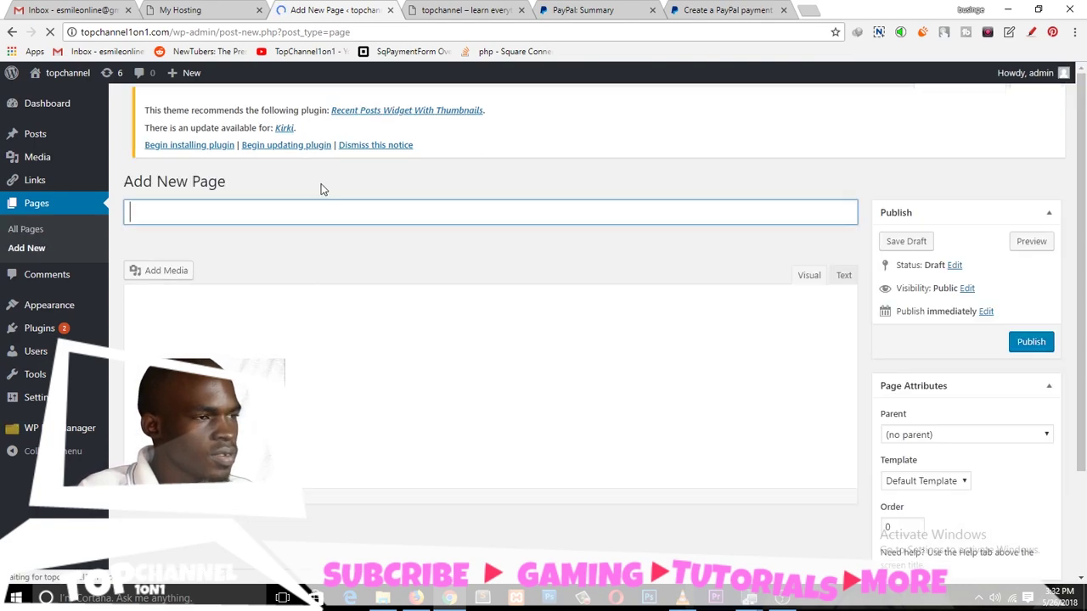
{"action": "type", "text": "cancel"}
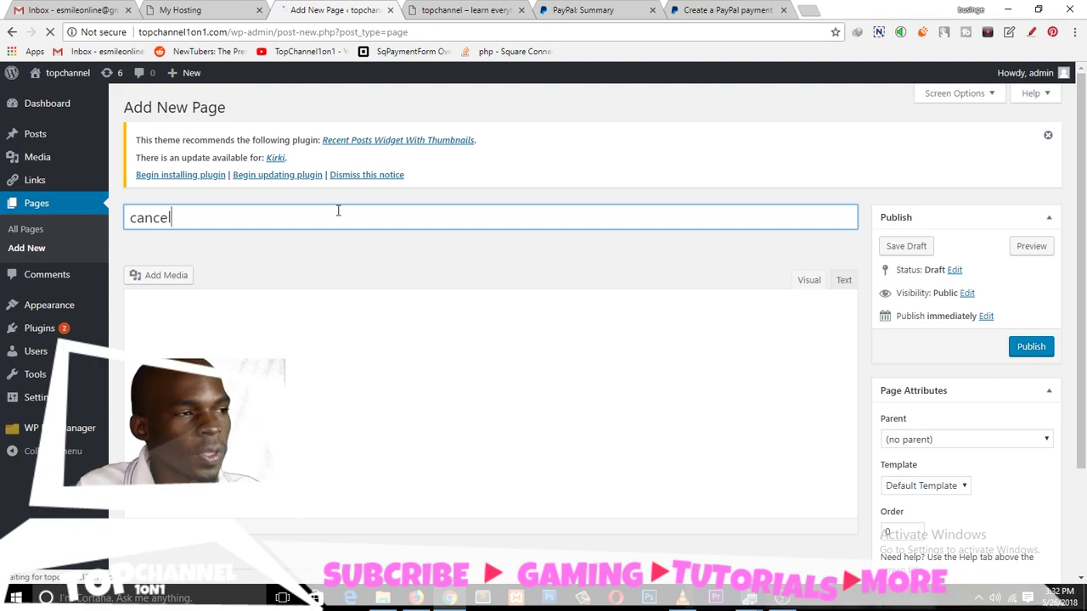
{"action": "left_click", "coordinate": [473, 405]}
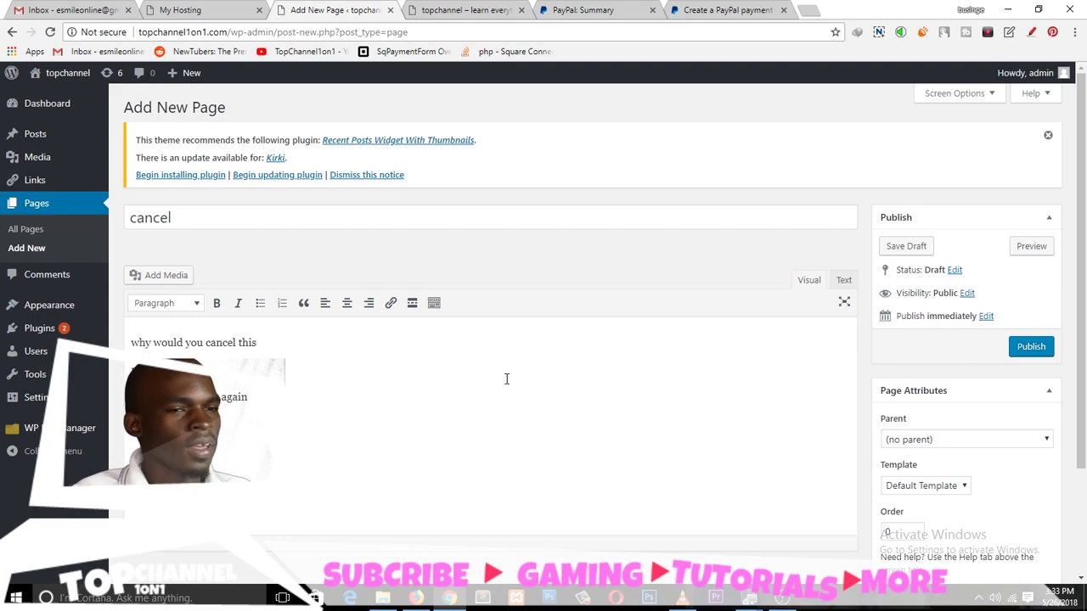
{"action": "left_click", "coordinate": [1049, 348]}
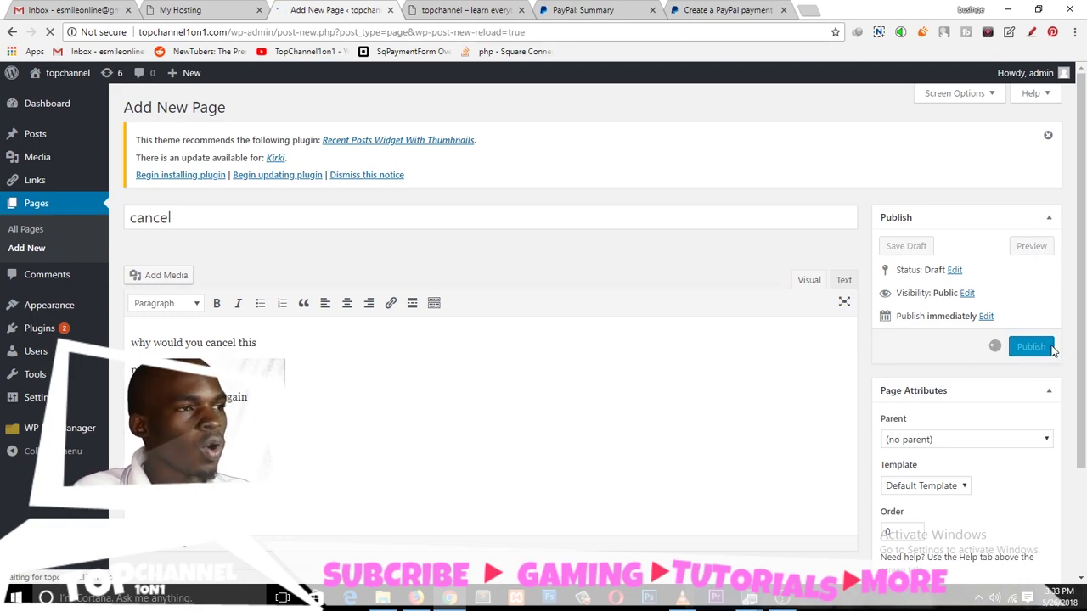
- View the published cancel page on the site and copy its web address
{"action": "left_click", "coordinate": [290, 280]}
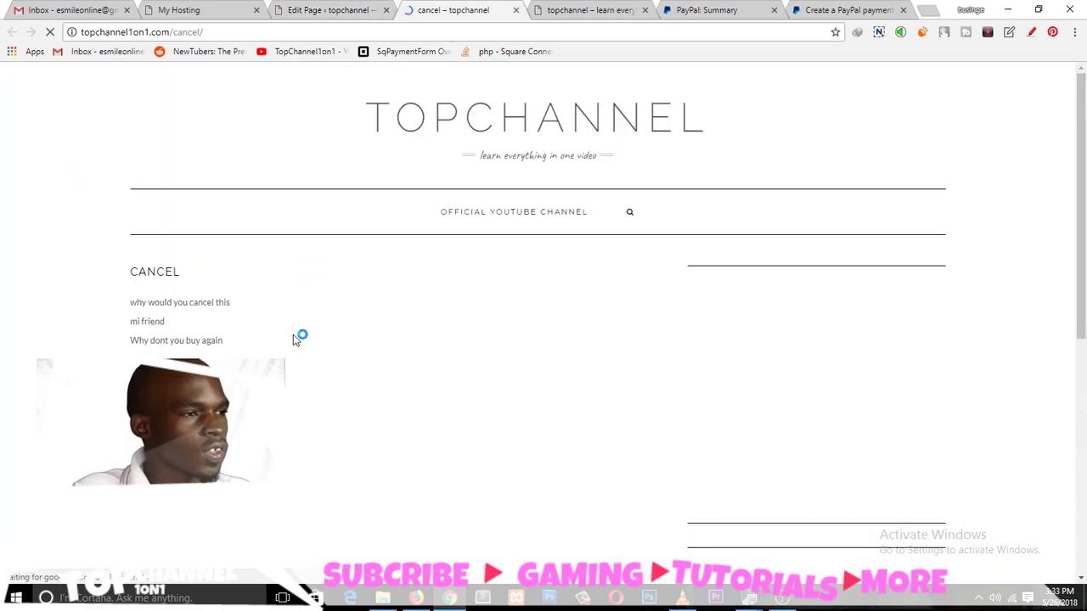
{"action": "left_click", "coordinate": [257, 29]}
{"action": "key", "text": "ctrl+c"}
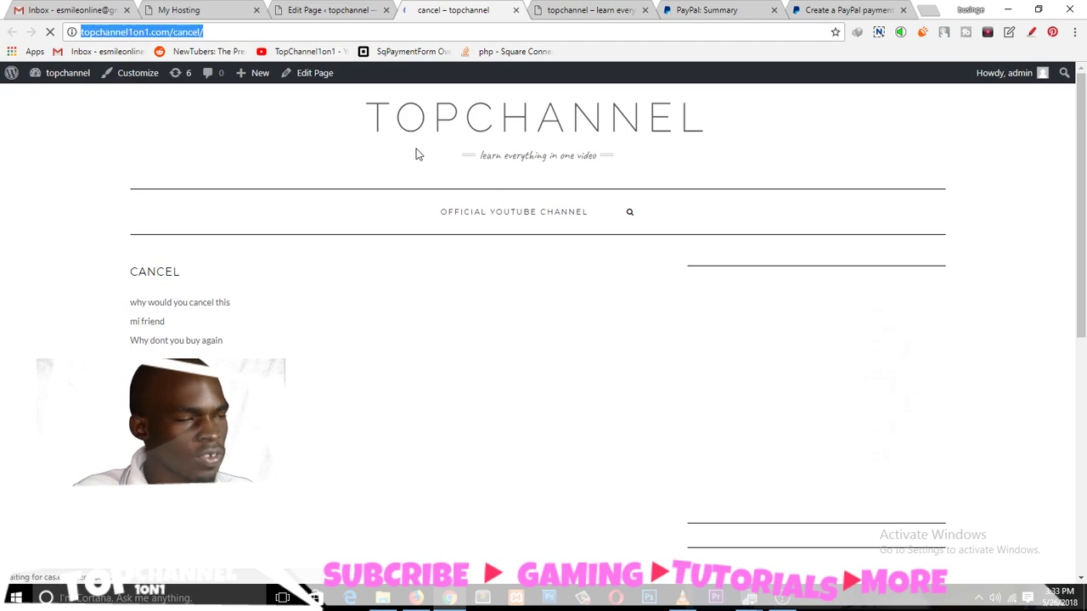
{"action": "left_click", "coordinate": [741, 9]}
{"action": "left_click", "coordinate": [845, 9]}
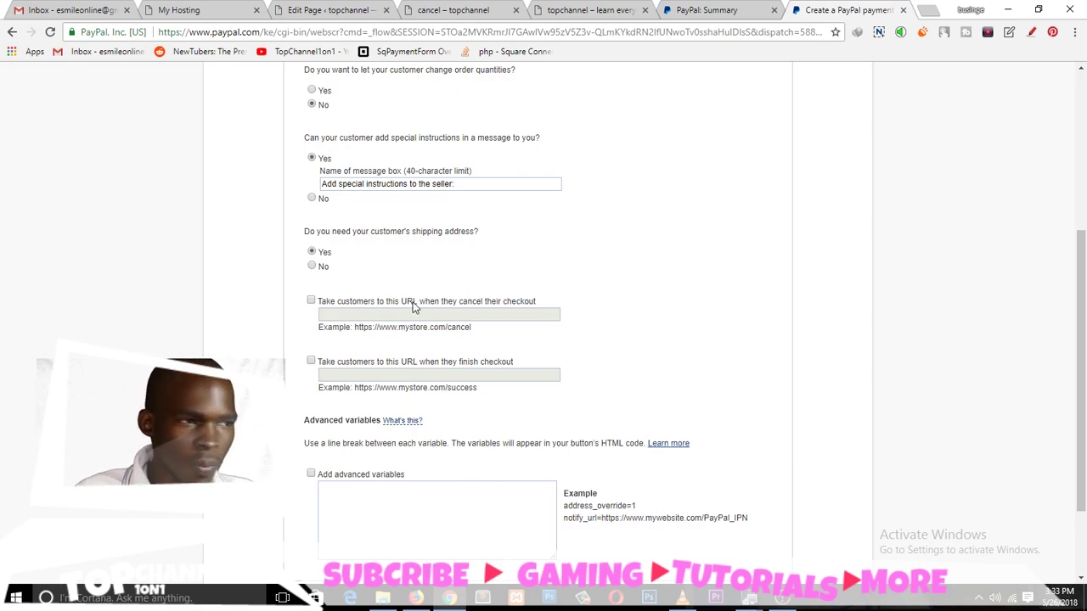
{"action": "left_click", "coordinate": [311, 301]}
{"action": "left_click", "coordinate": [375, 313]}
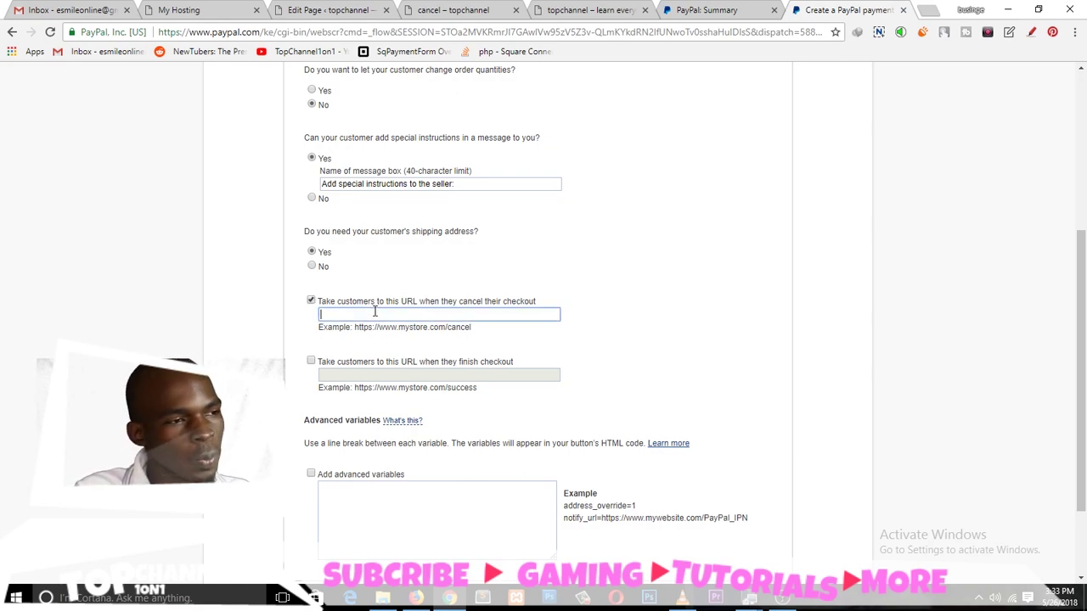
{"action": "key", "text": "ctrl+v"}
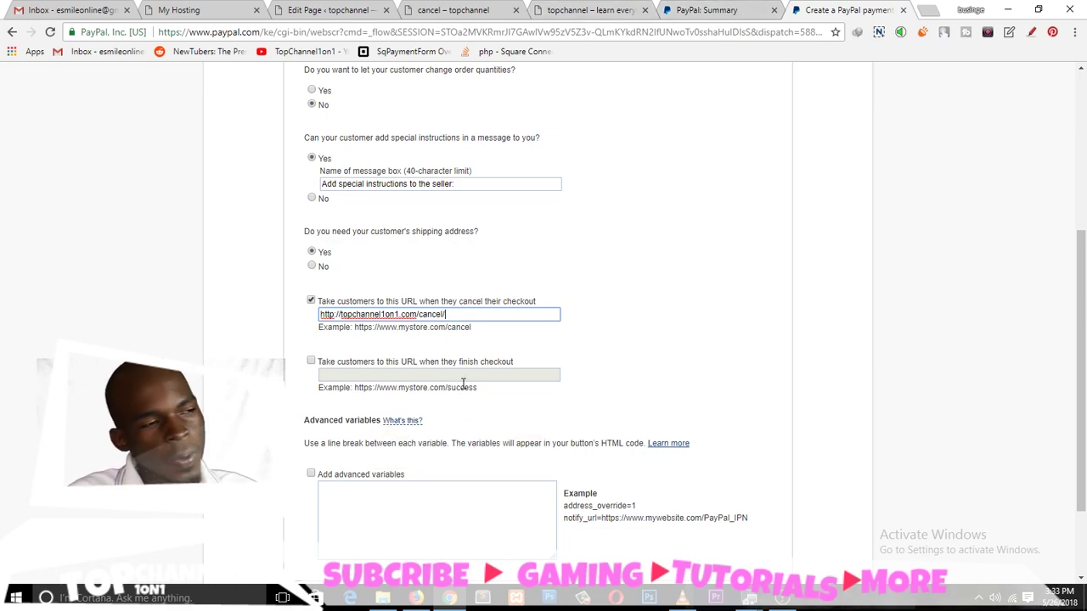
- Return to WordPress and start another new page titled "download page"
{"action": "left_click", "coordinate": [462, 10]}
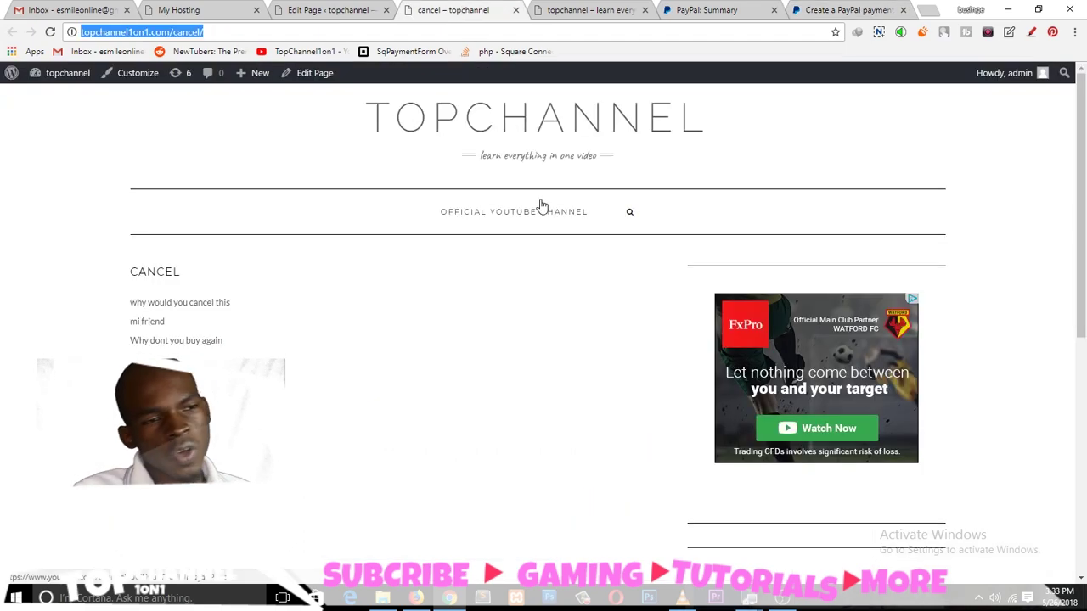
{"action": "left_click", "coordinate": [379, 8]}
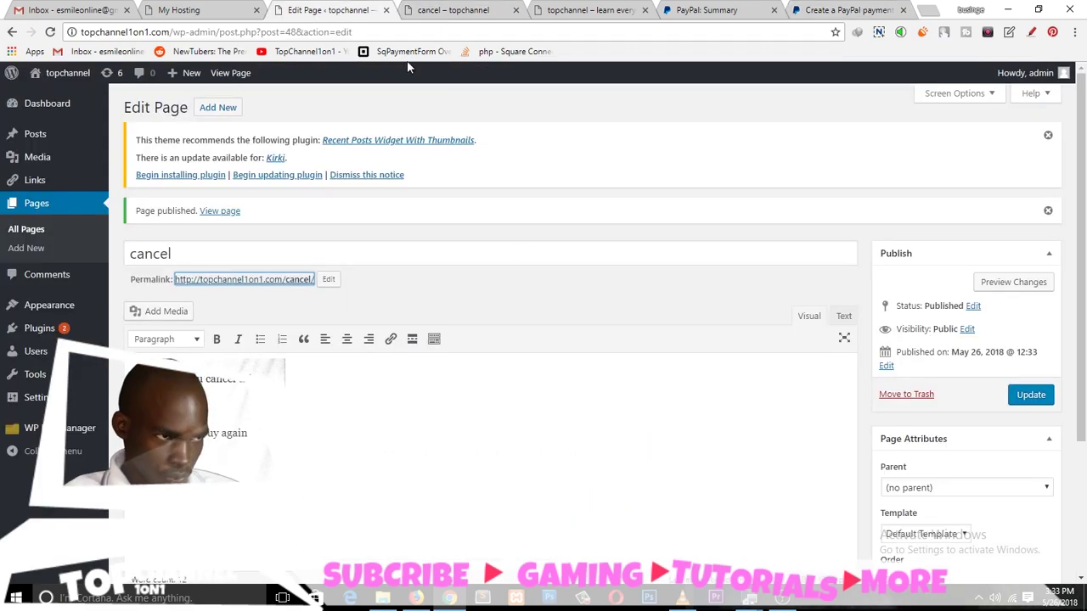
{"action": "left_click", "coordinate": [218, 108]}
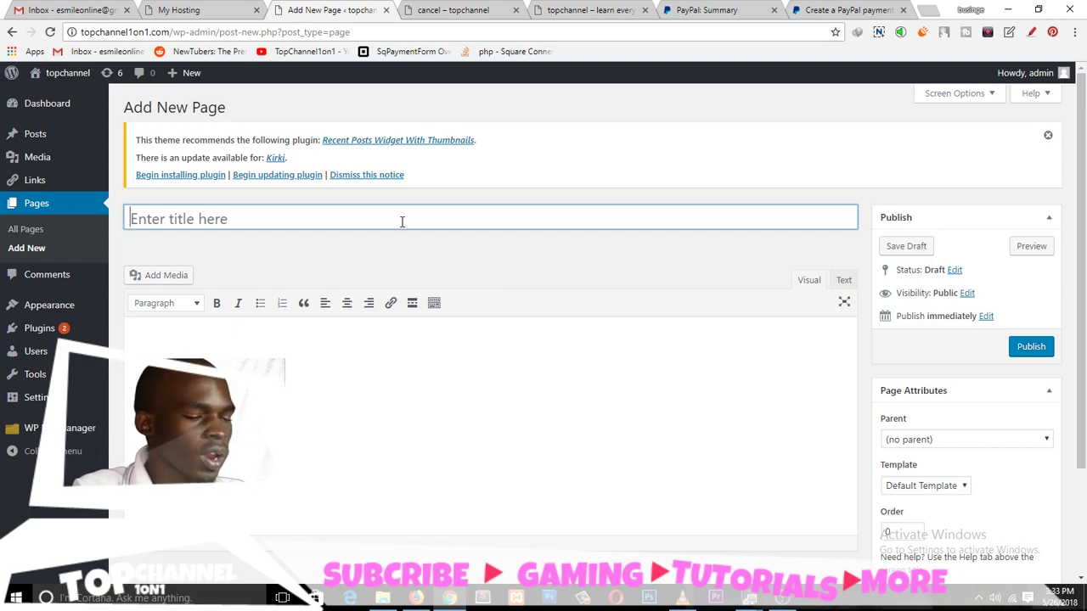
{"action": "type", "text": "downl"}
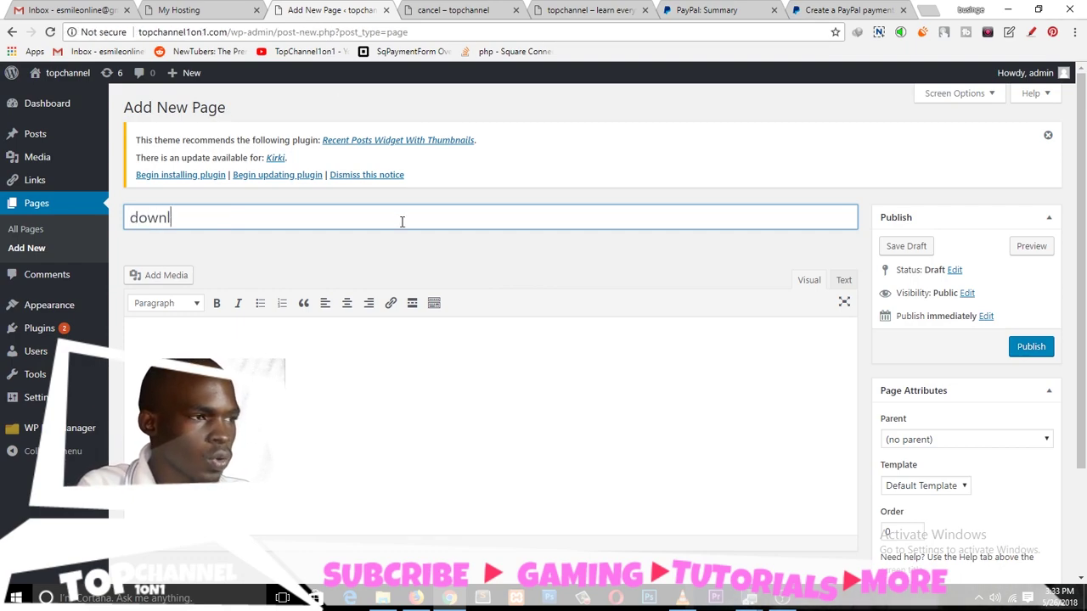
{"action": "type", "text": "oad page"}
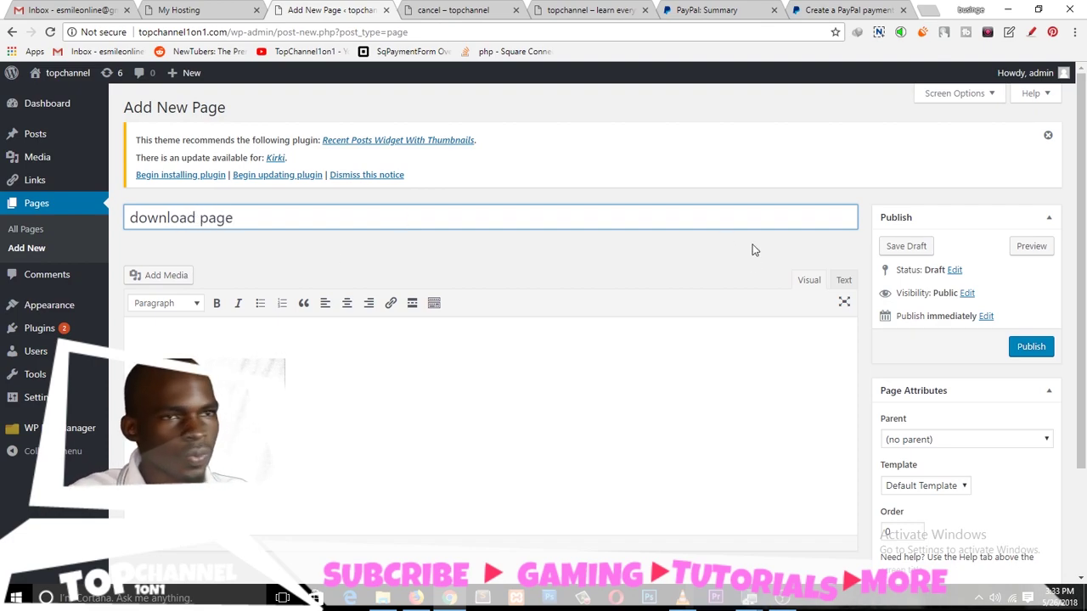